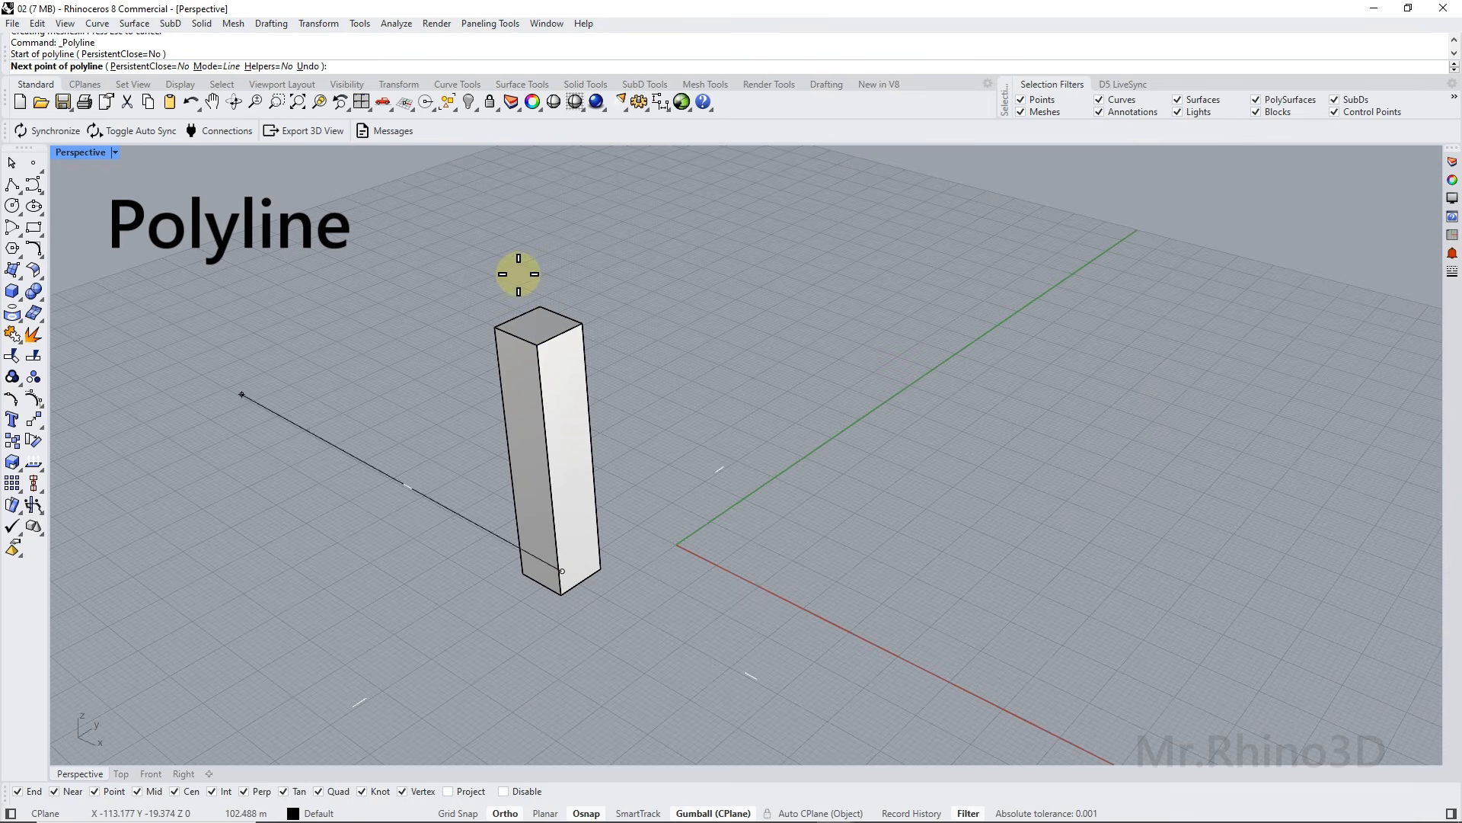
# Complete the vertical polyline from the centre of the box's base to the centre of its top face.
pyautogui.click(530, 262)
pyautogui.rightClick(623, 327)
pyautogui.moveTo(621, 375); pyautogui.dragTo(679, 419, button='right')
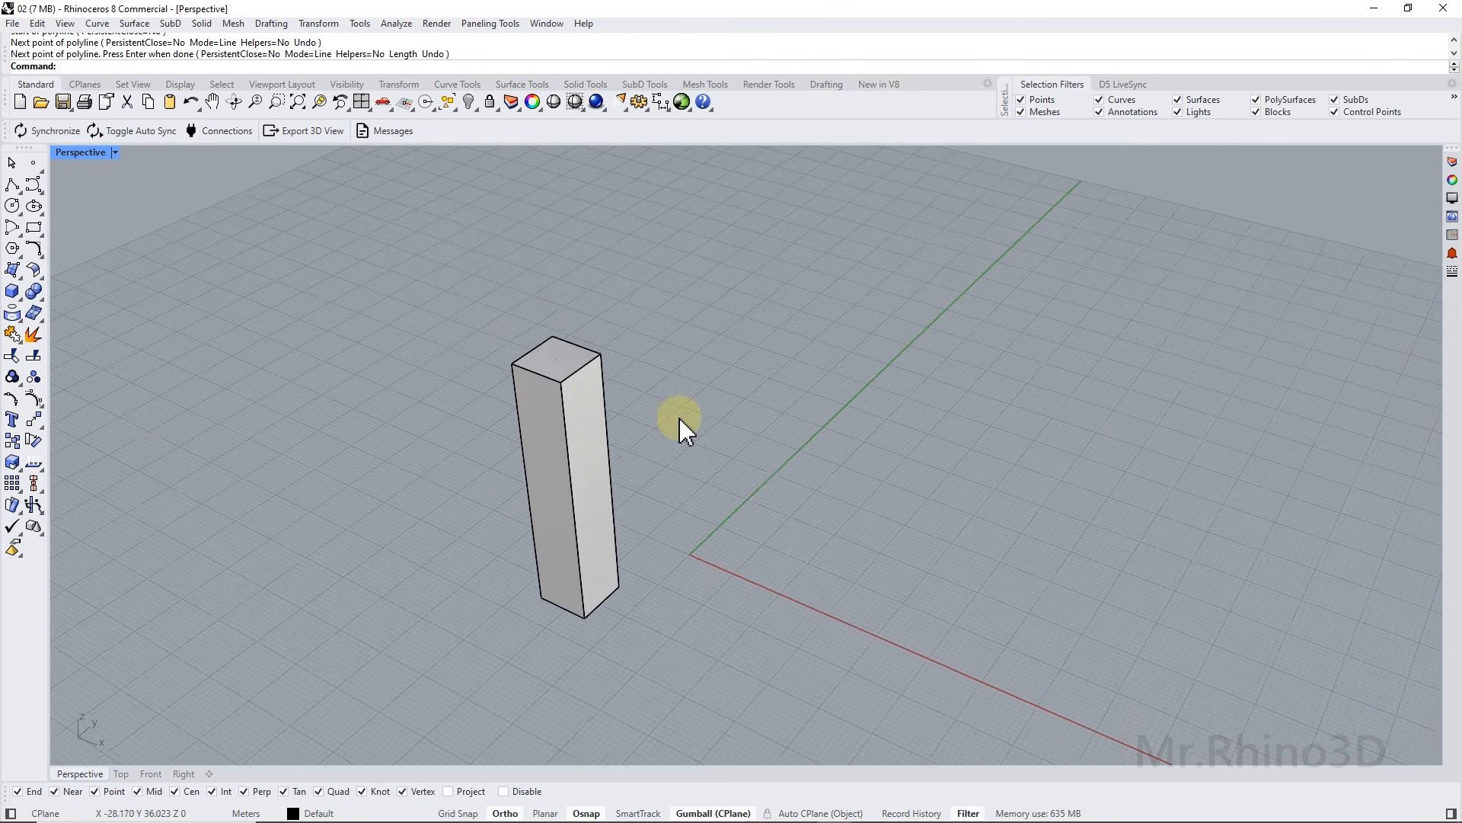
# Twist the box about the centre line from base to top, with Infinite set to Yes, through more than one full turn.
pyautogui.click(21, 512)
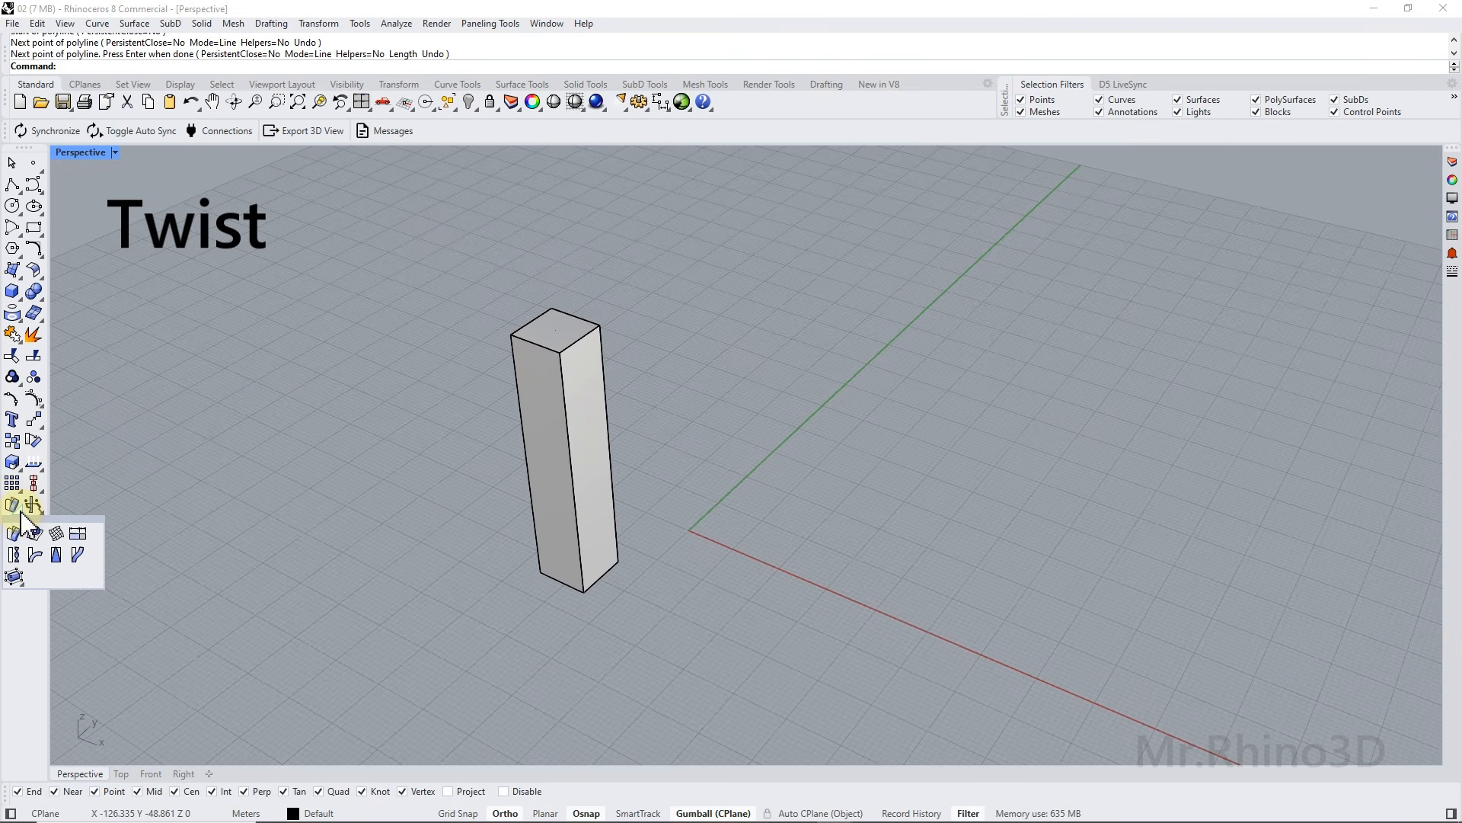
pyautogui.click(13, 555)
pyautogui.click(606, 537)
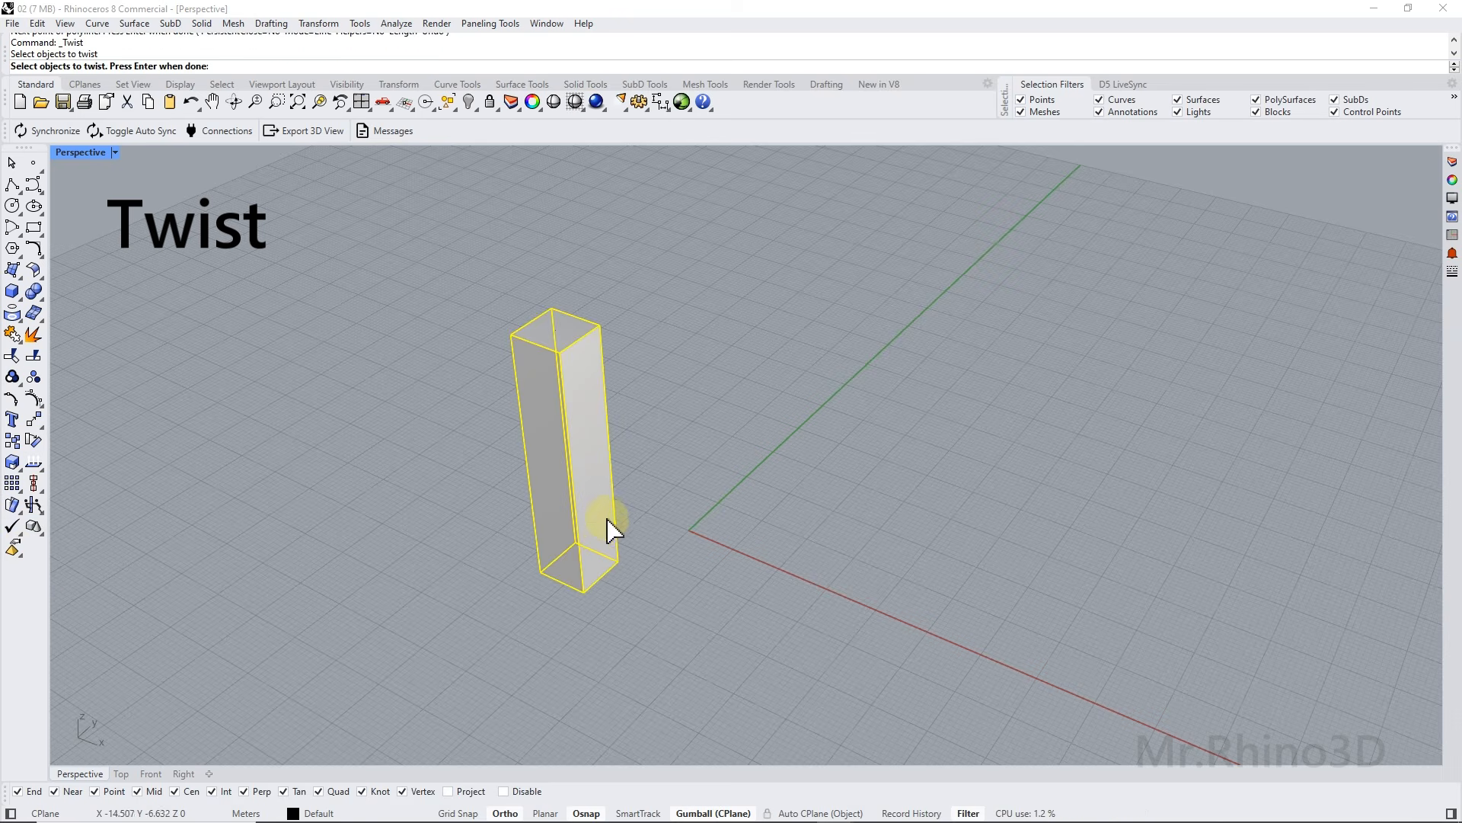
pyautogui.moveTo(597, 550); pyautogui.dragTo(505, 289, button='right')
pyautogui.click(535, 373)
pyautogui.scroll(3, 497, 313)
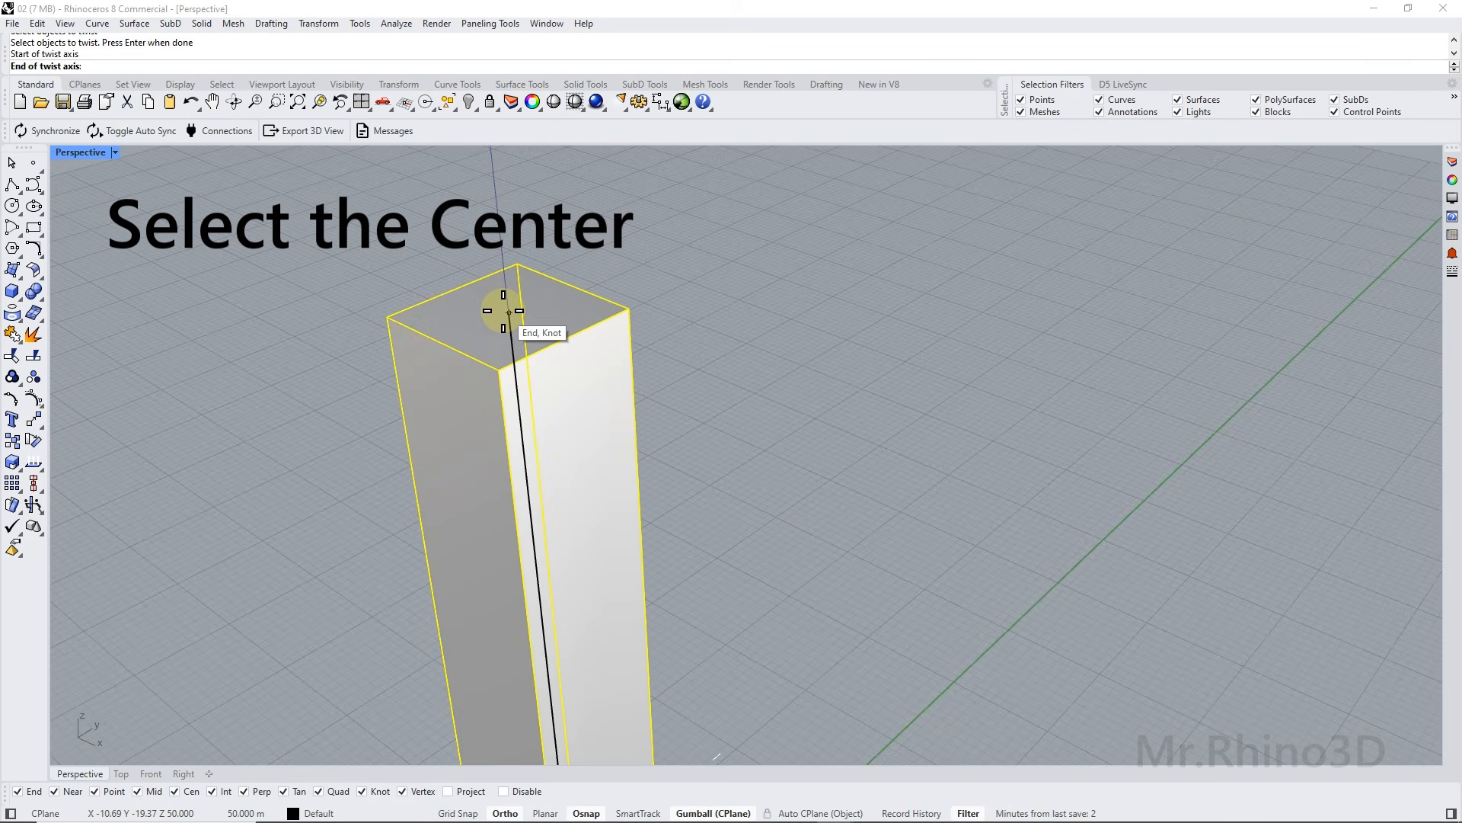
pyautogui.click(509, 311)
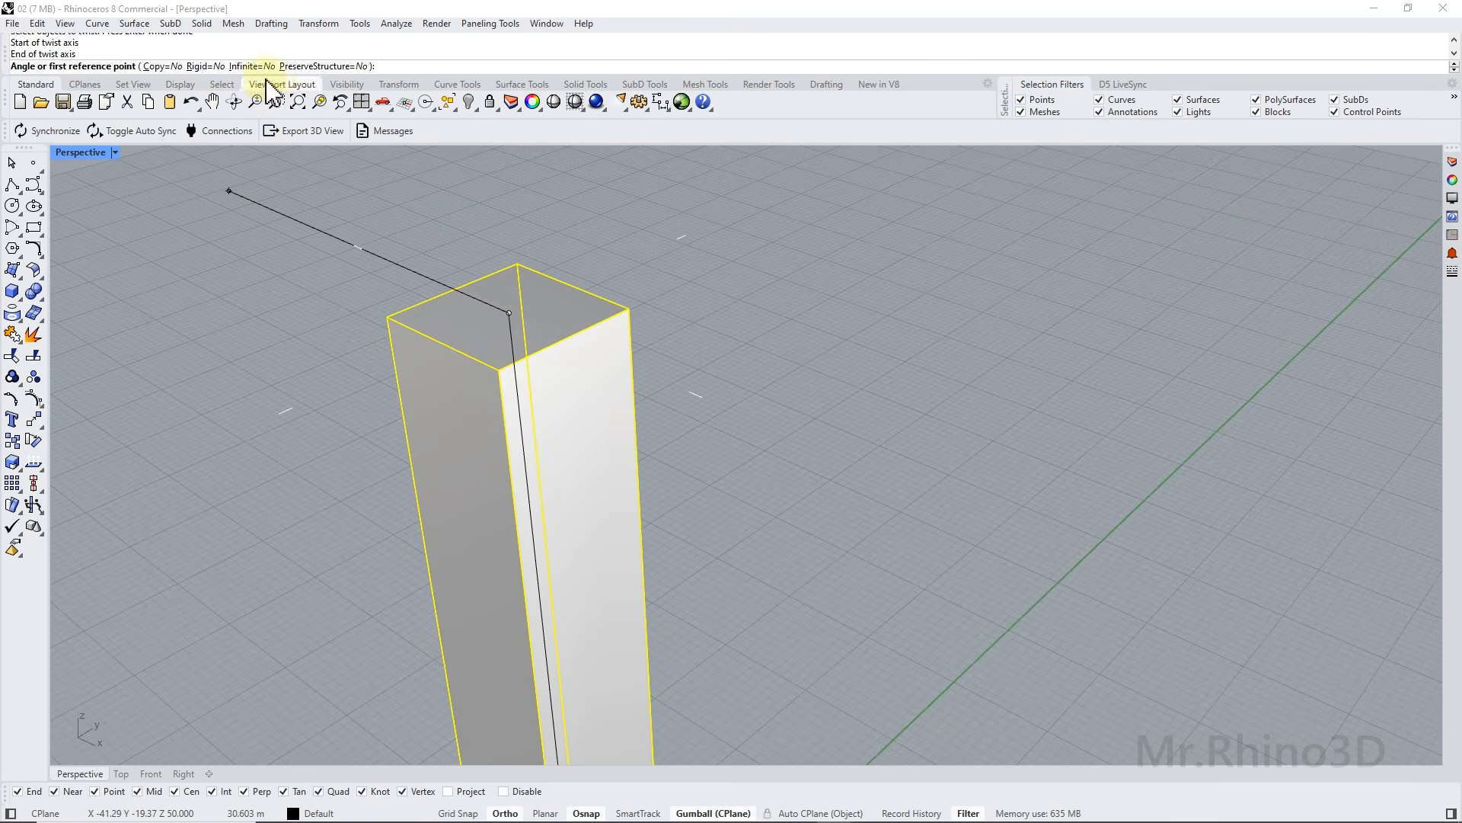
pyautogui.scroll(-3, 583, 246)
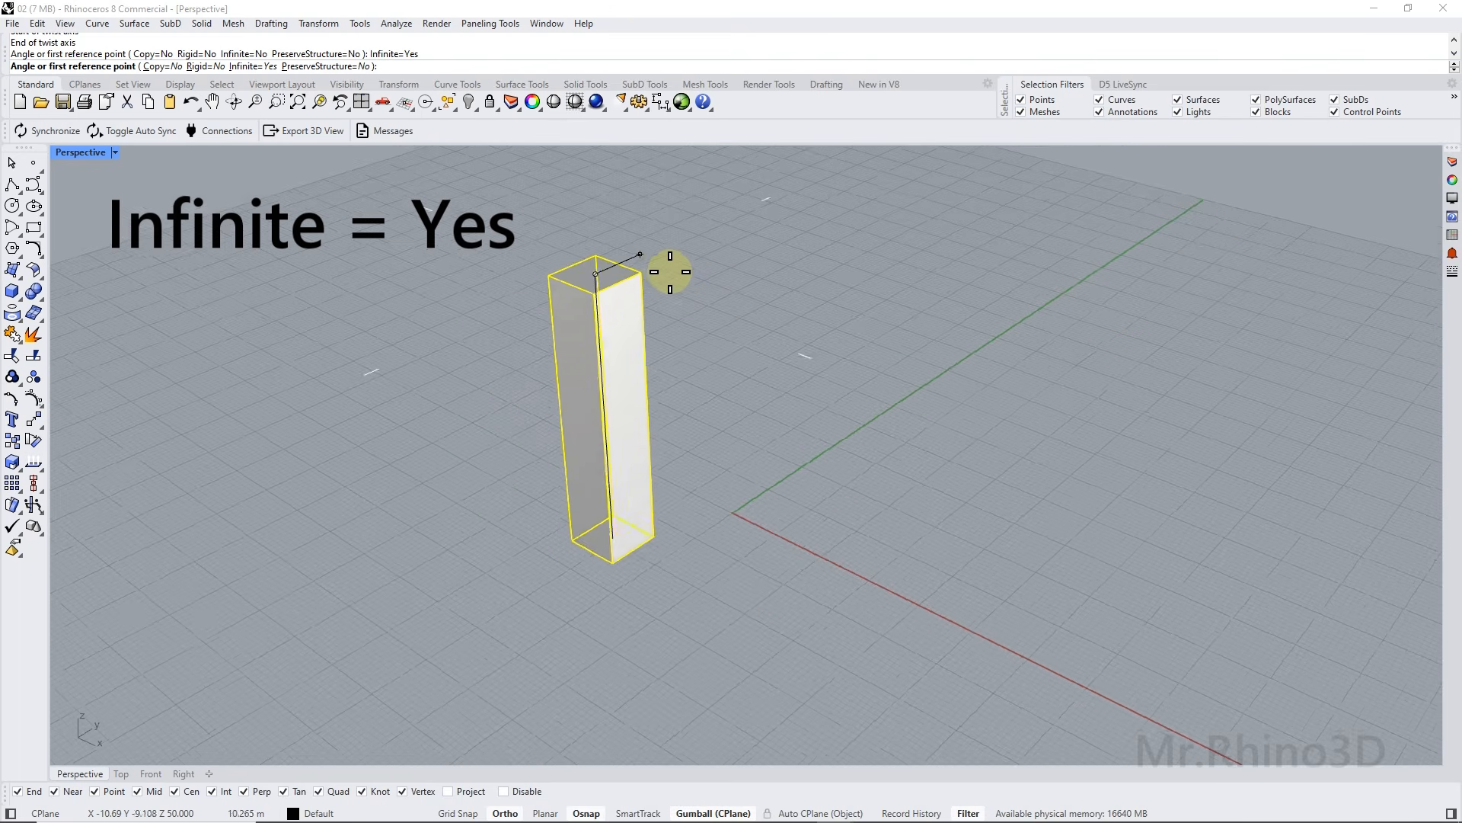
pyautogui.click(694, 256)
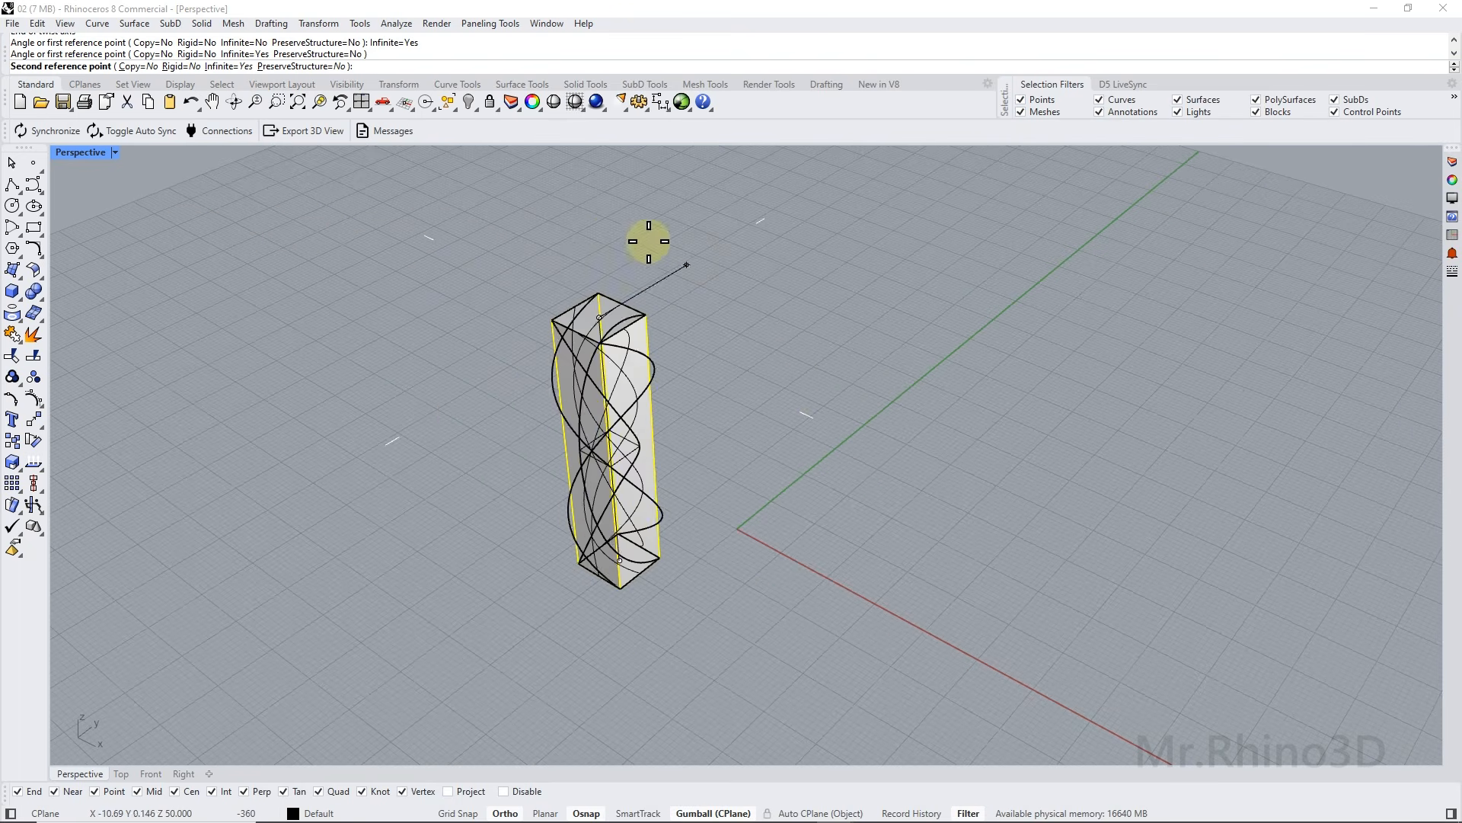
pyautogui.click(457, 483)
# Draw a circle with a radius of 25 m on the ground plane near the red X axis, beside the twisted column.
pyautogui.moveTo(546, 476); pyautogui.dragTo(93, 256, button='right')
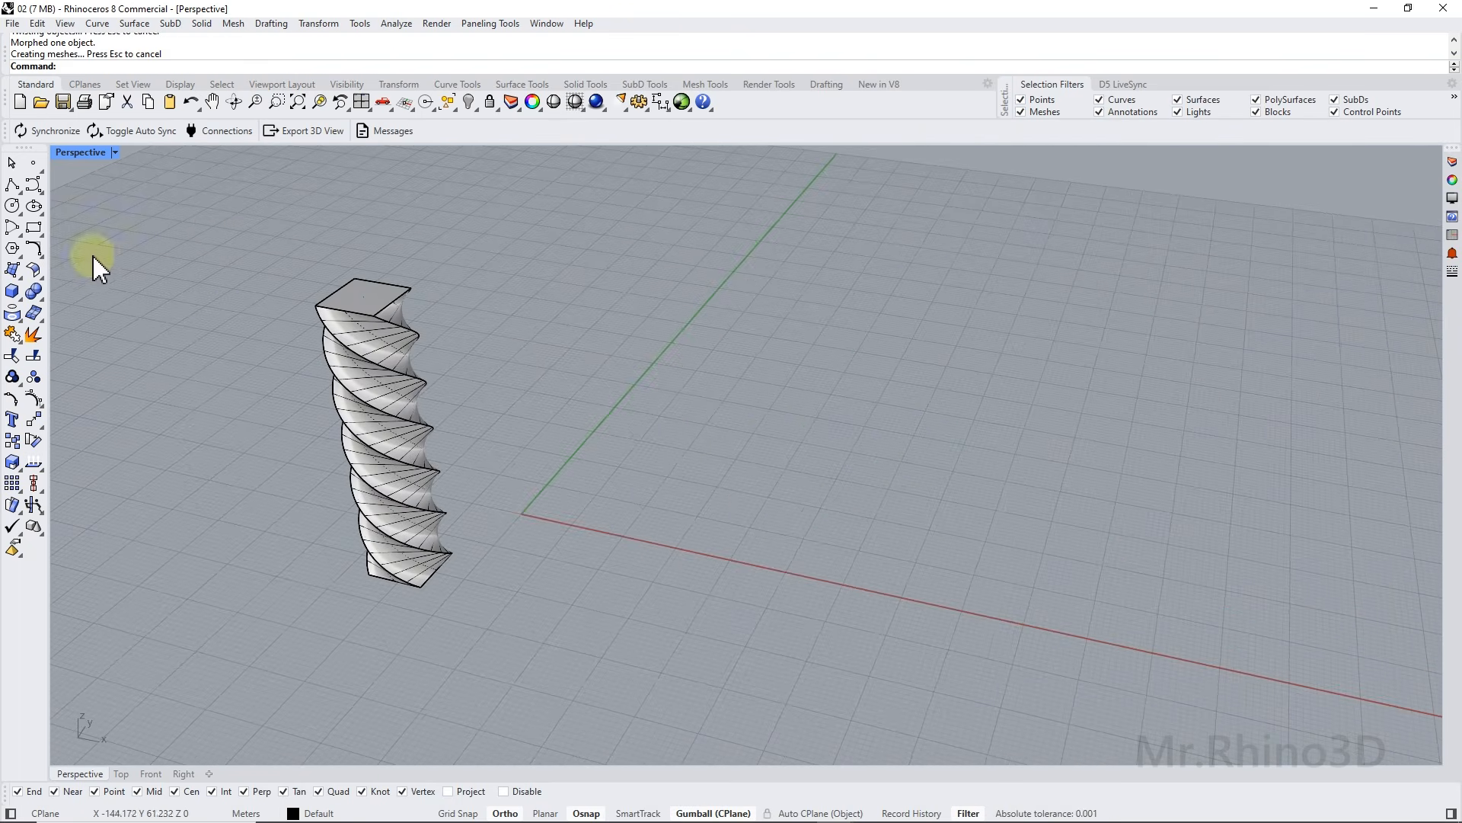
pyautogui.click(12, 207)
pyautogui.click(794, 587)
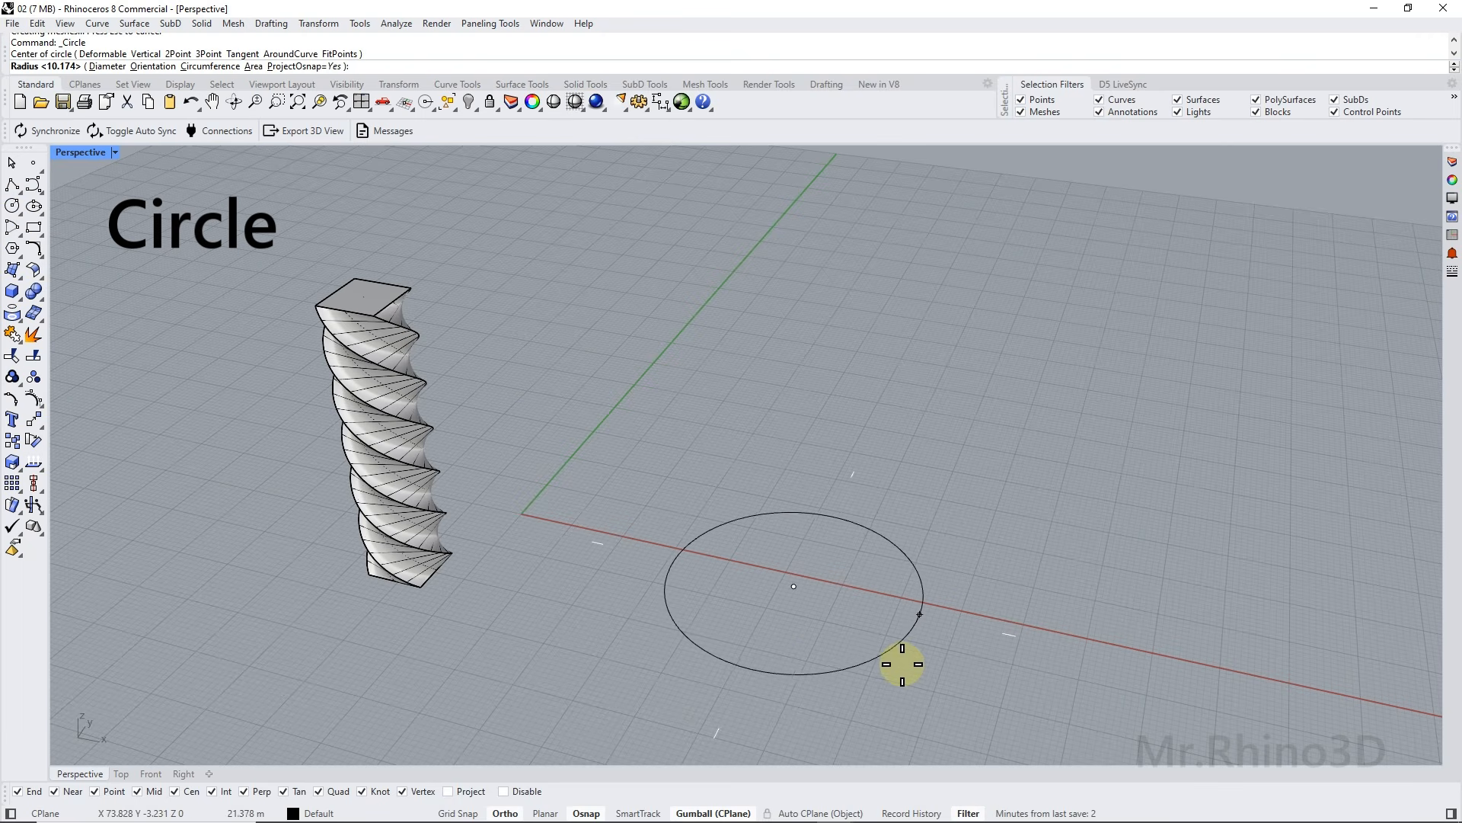
pyautogui.write('25')
pyautogui.press('Return')
# Try to flow the twisted column from its vertical centre line onto the circle with Stretch set to Yes.
pyautogui.moveTo(903, 664); pyautogui.dragTo(789, 601, button='right')
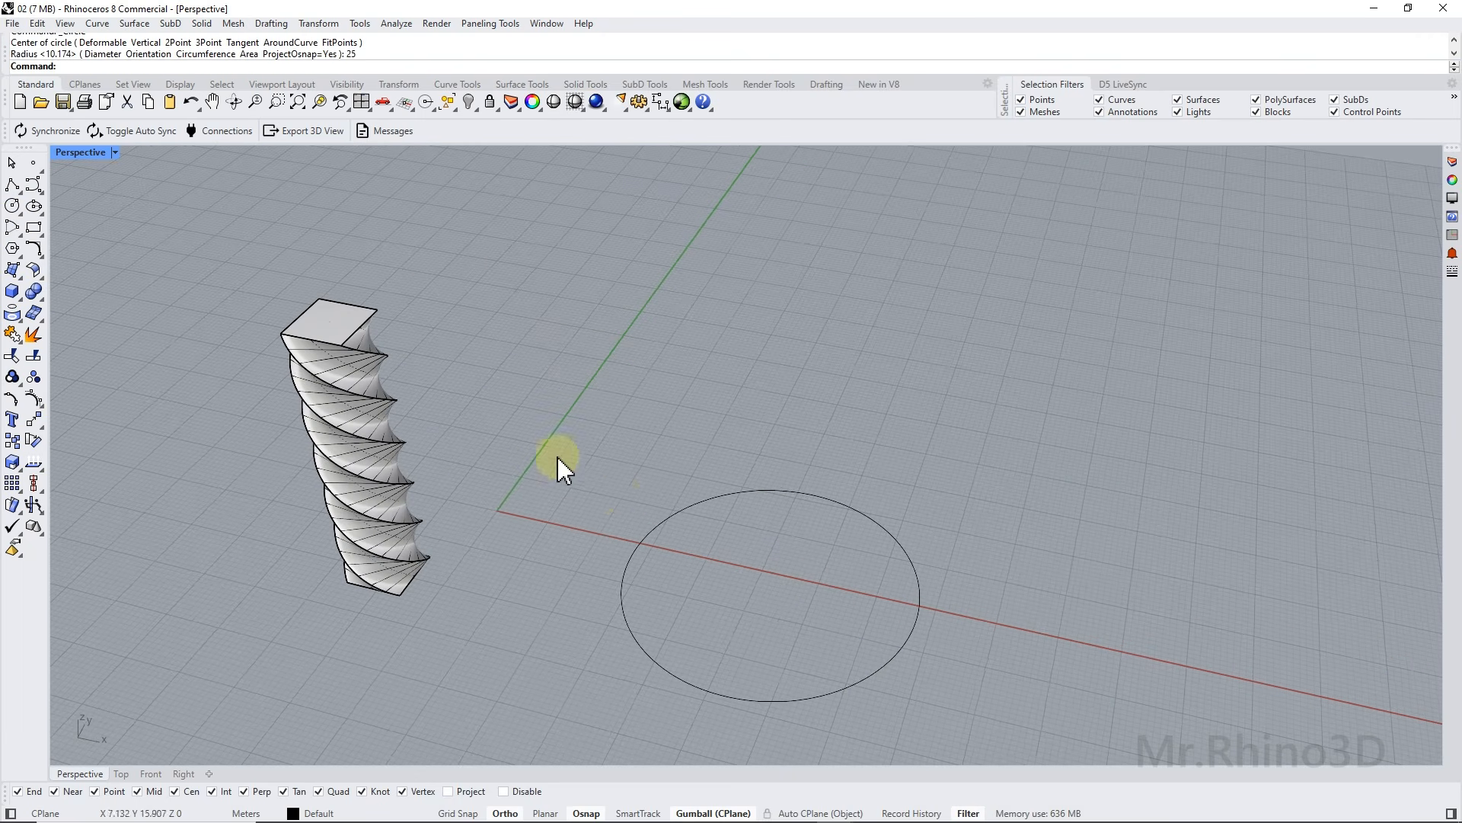
pyautogui.click(332, 24)
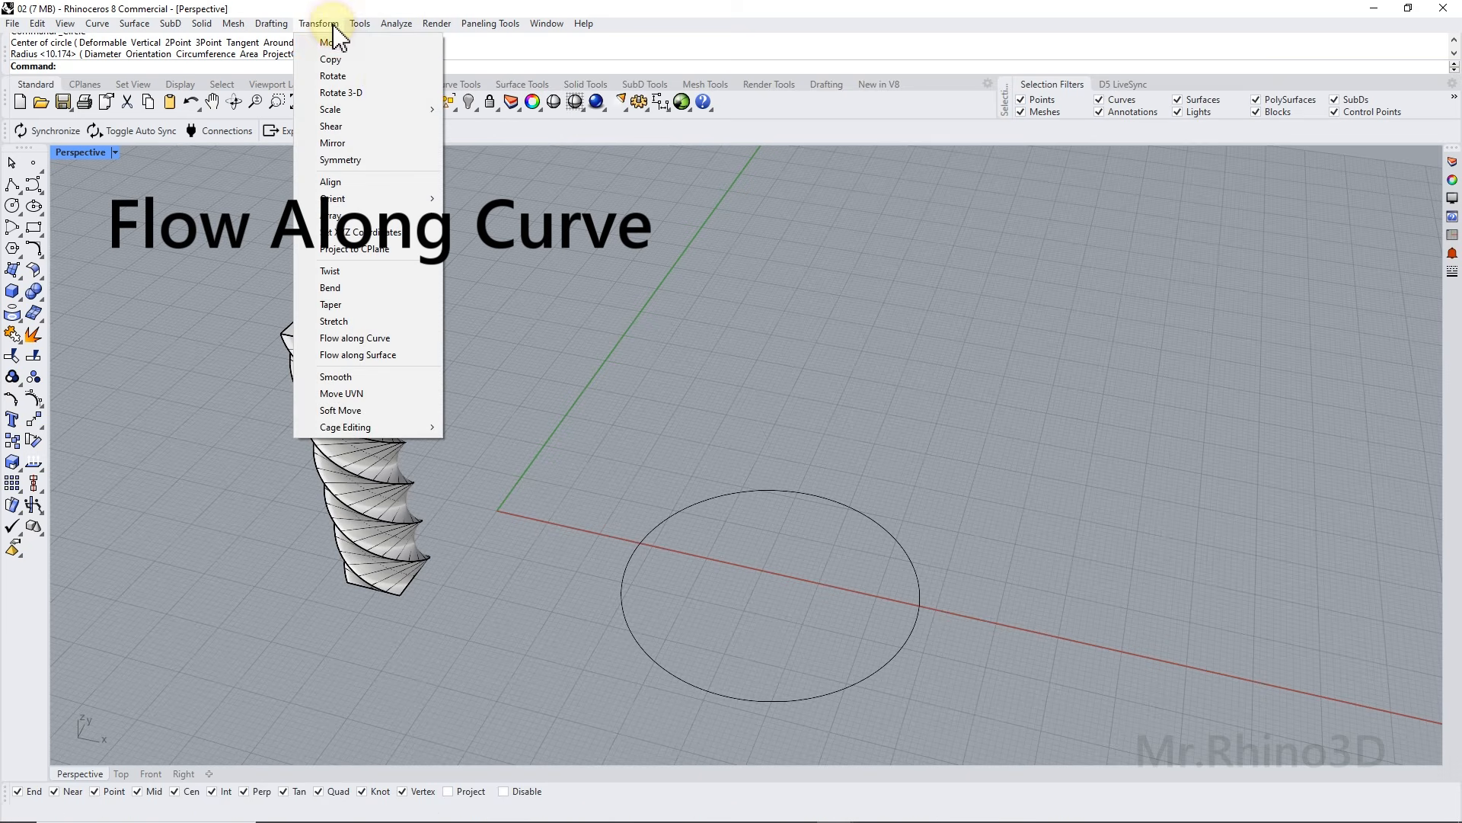
pyautogui.click(375, 339)
pyautogui.click(338, 336)
pyautogui.press('Return')
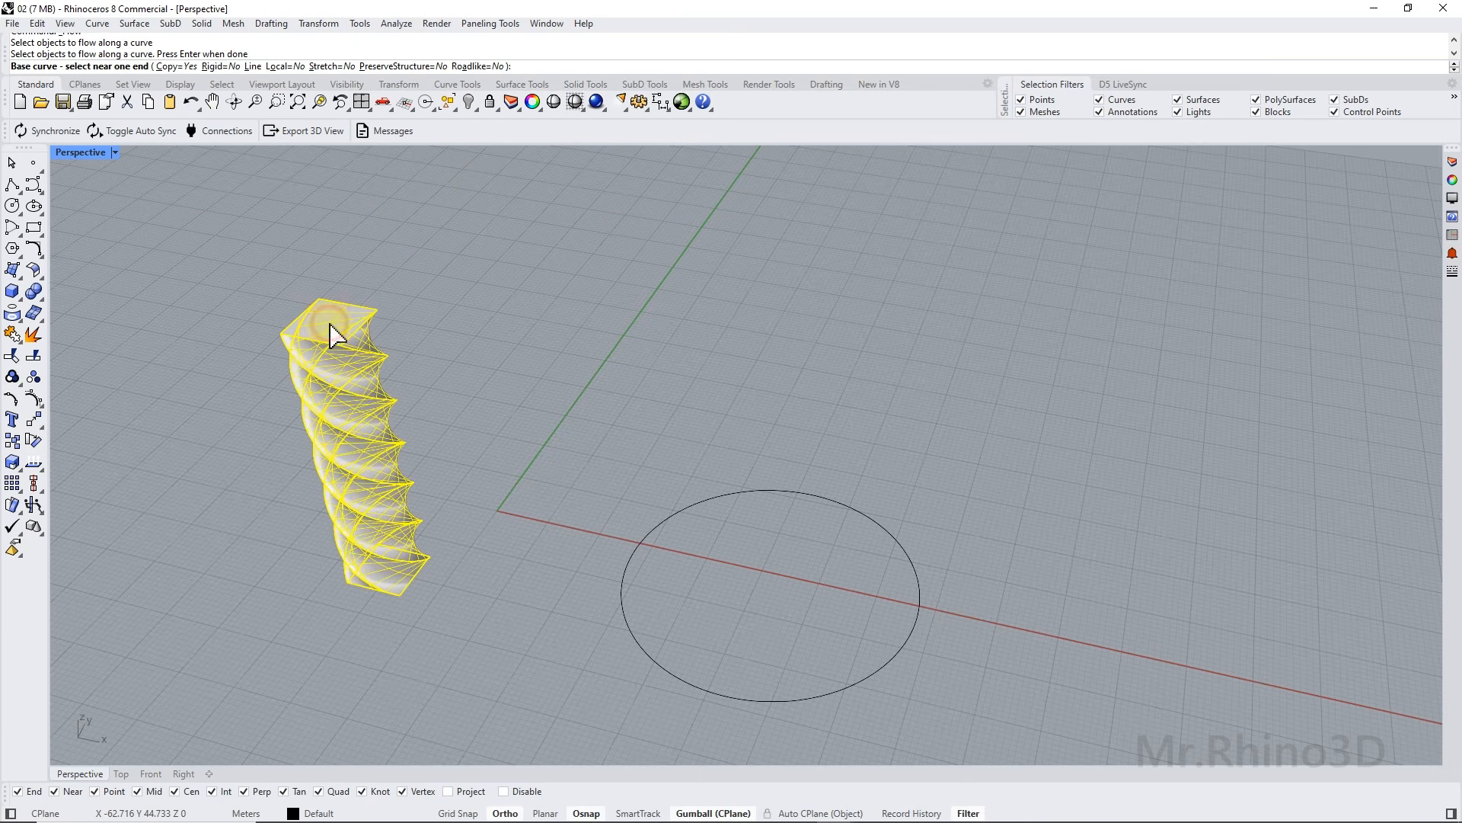
pyautogui.click(329, 317)
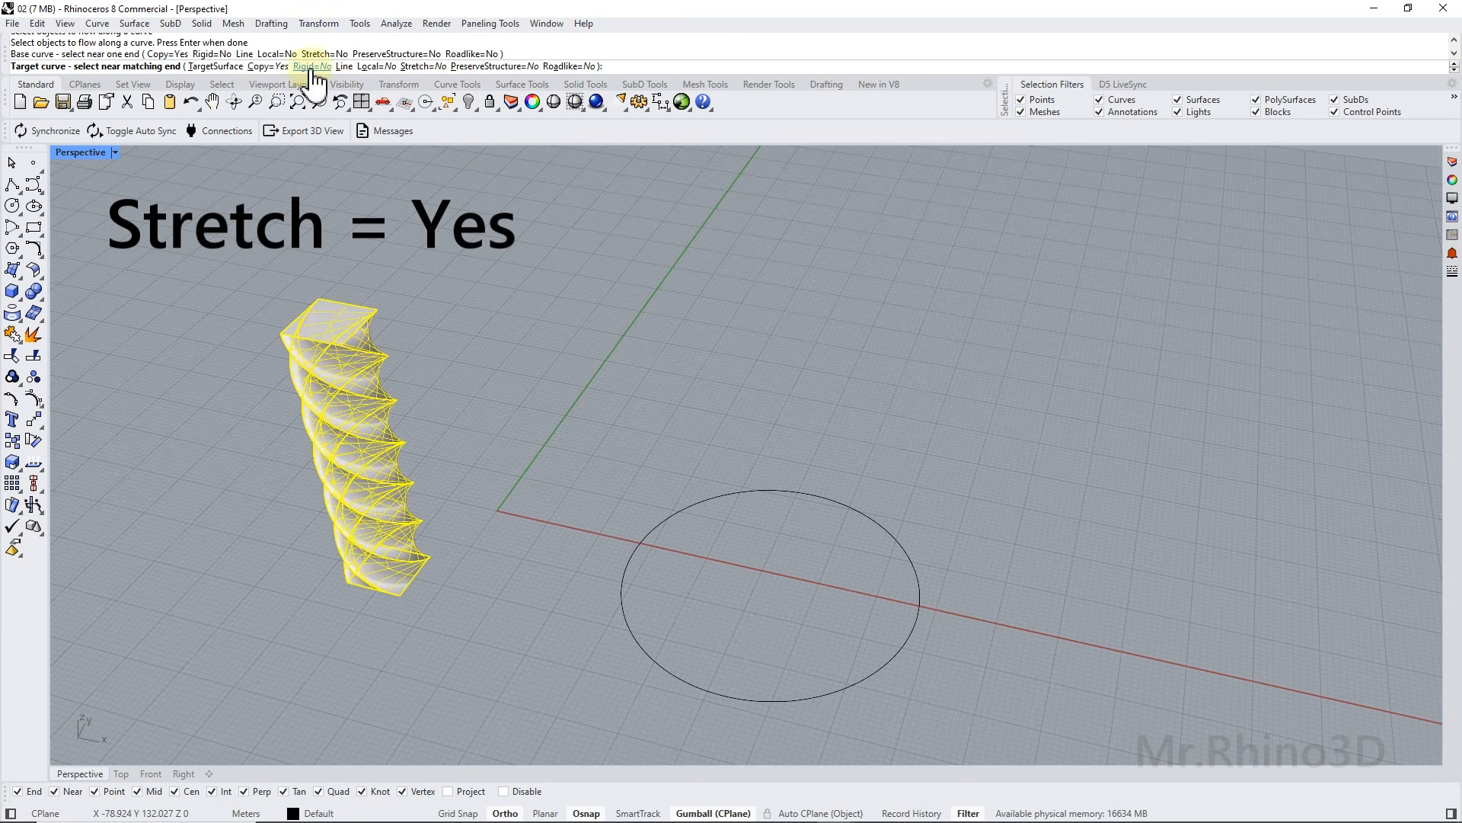
pyautogui.click(424, 67)
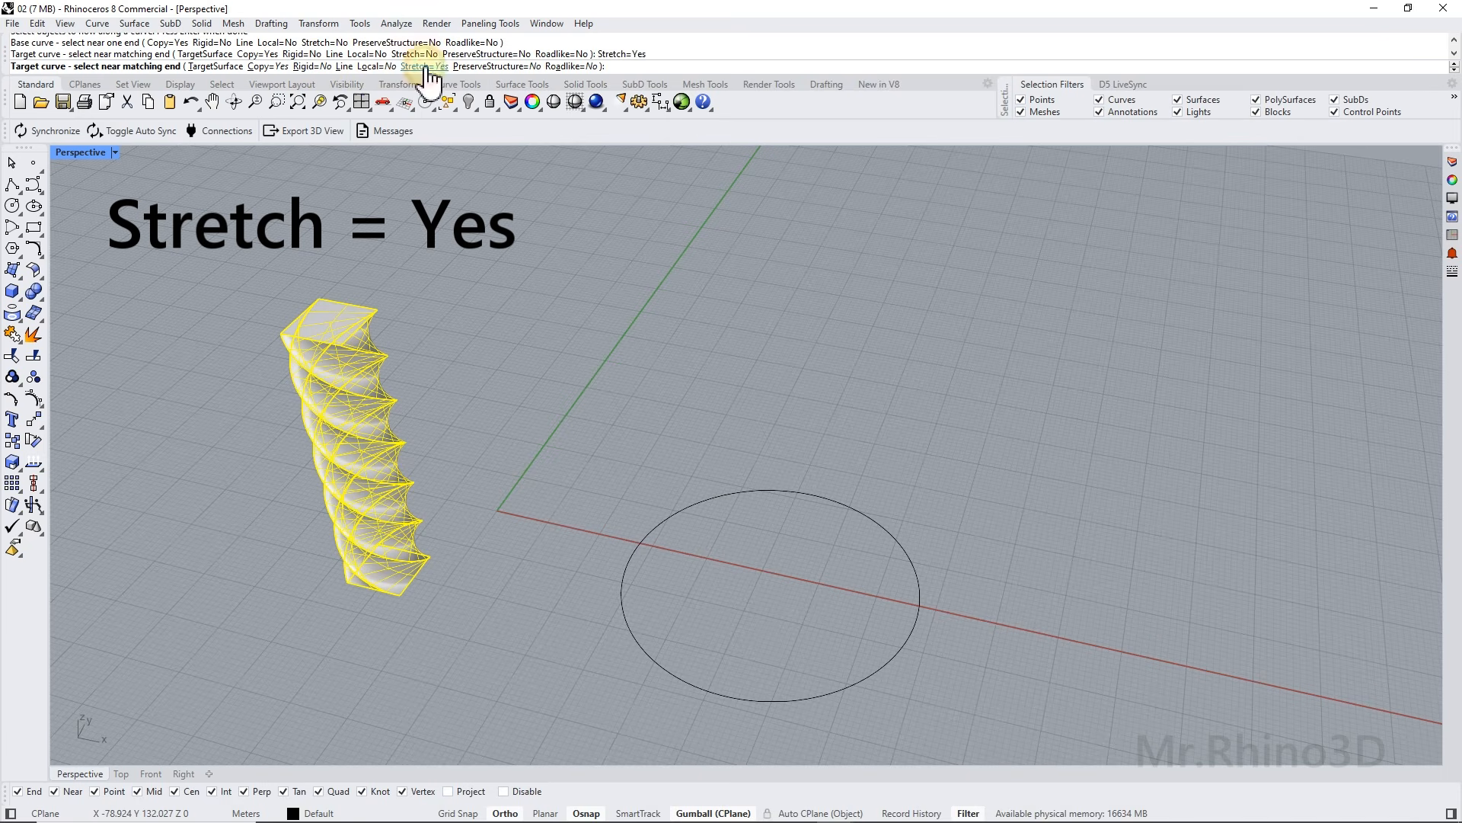
pyautogui.click(881, 534)
# Delete the solid twisted ring that was flowed along the circle.
pyautogui.moveTo(882, 532); pyautogui.dragTo(792, 559, button='right')
pyautogui.click(793, 563)
pyautogui.press('Delete')
# Contour the twisted column vertically from its bottom corner with a distance of 1 between contours.
pyautogui.moveTo(339, 454); pyautogui.dragTo(438, 454, button='right')
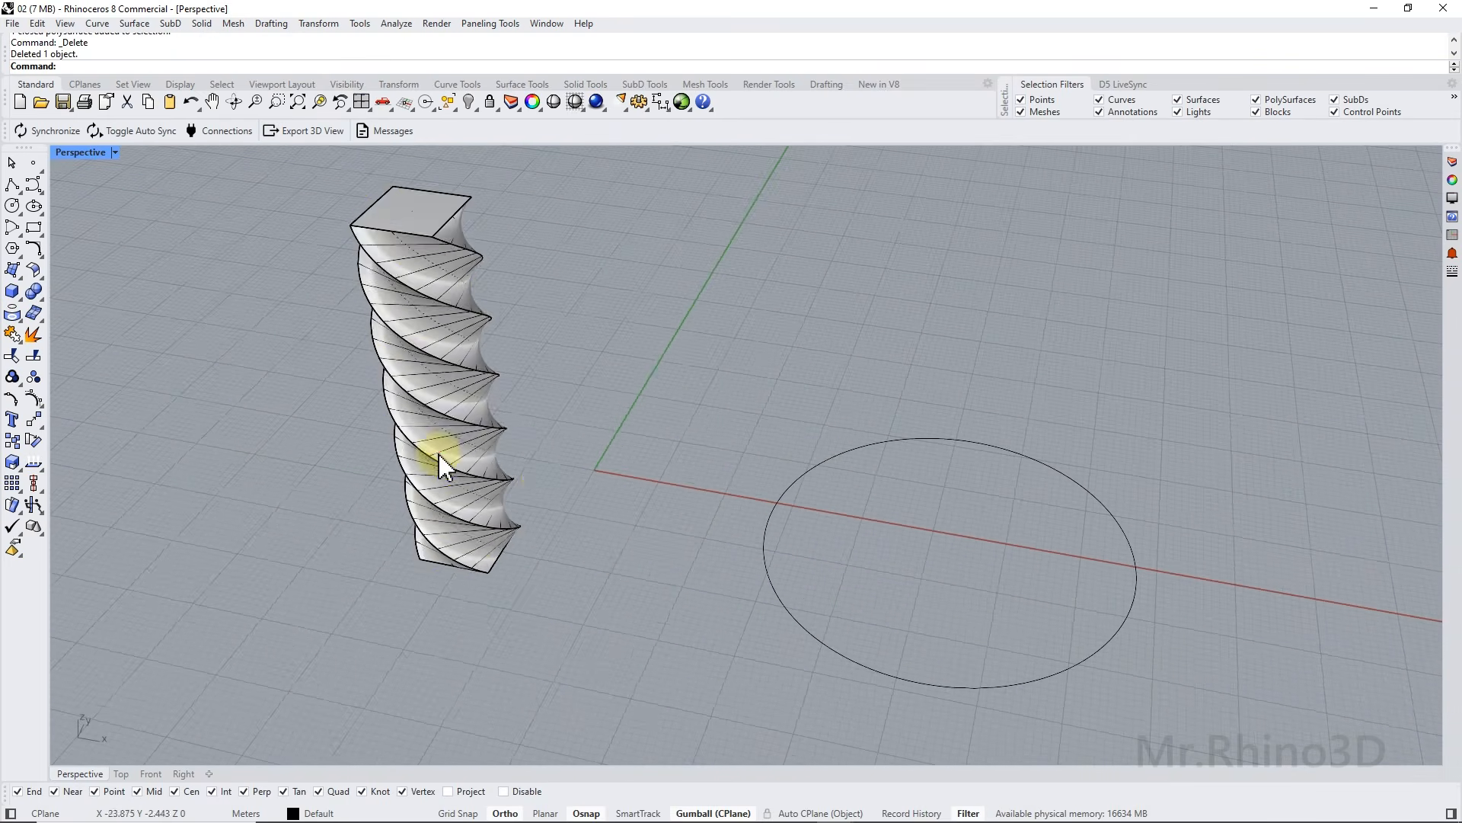
pyautogui.click(438, 454)
pyautogui.click(15, 317)
pyautogui.click(226, 342)
pyautogui.click(491, 573)
pyautogui.click(530, 443)
pyautogui.write('1')
pyautogui.press('Return')
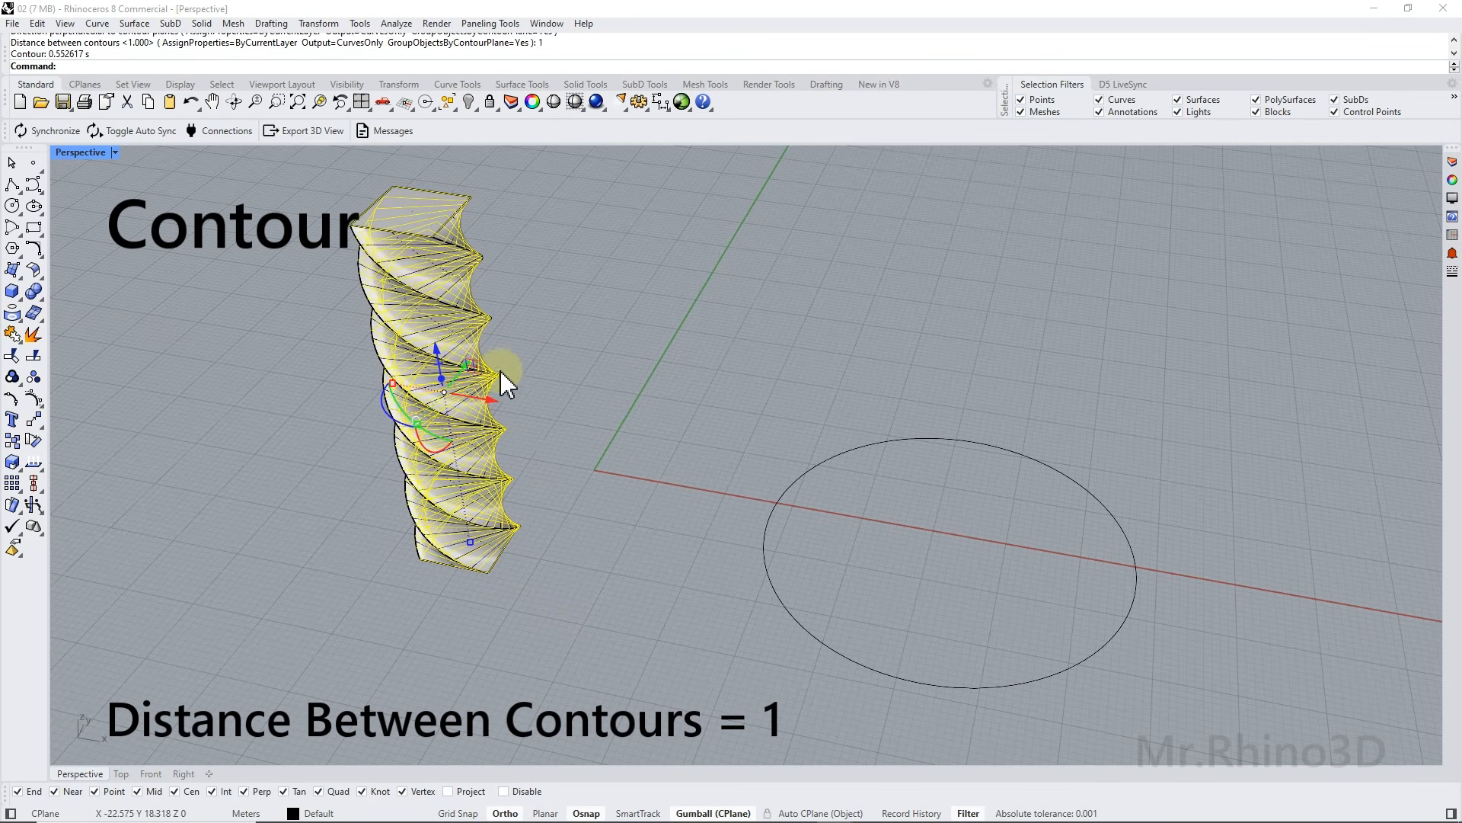
# Group the contour curves except the one on the column's top edge, and hide the solid column.
pyautogui.keyDown('ctrl'); pyautogui.click(353, 222); pyautogui.keyUp('ctrl')
pyautogui.click(12, 377)
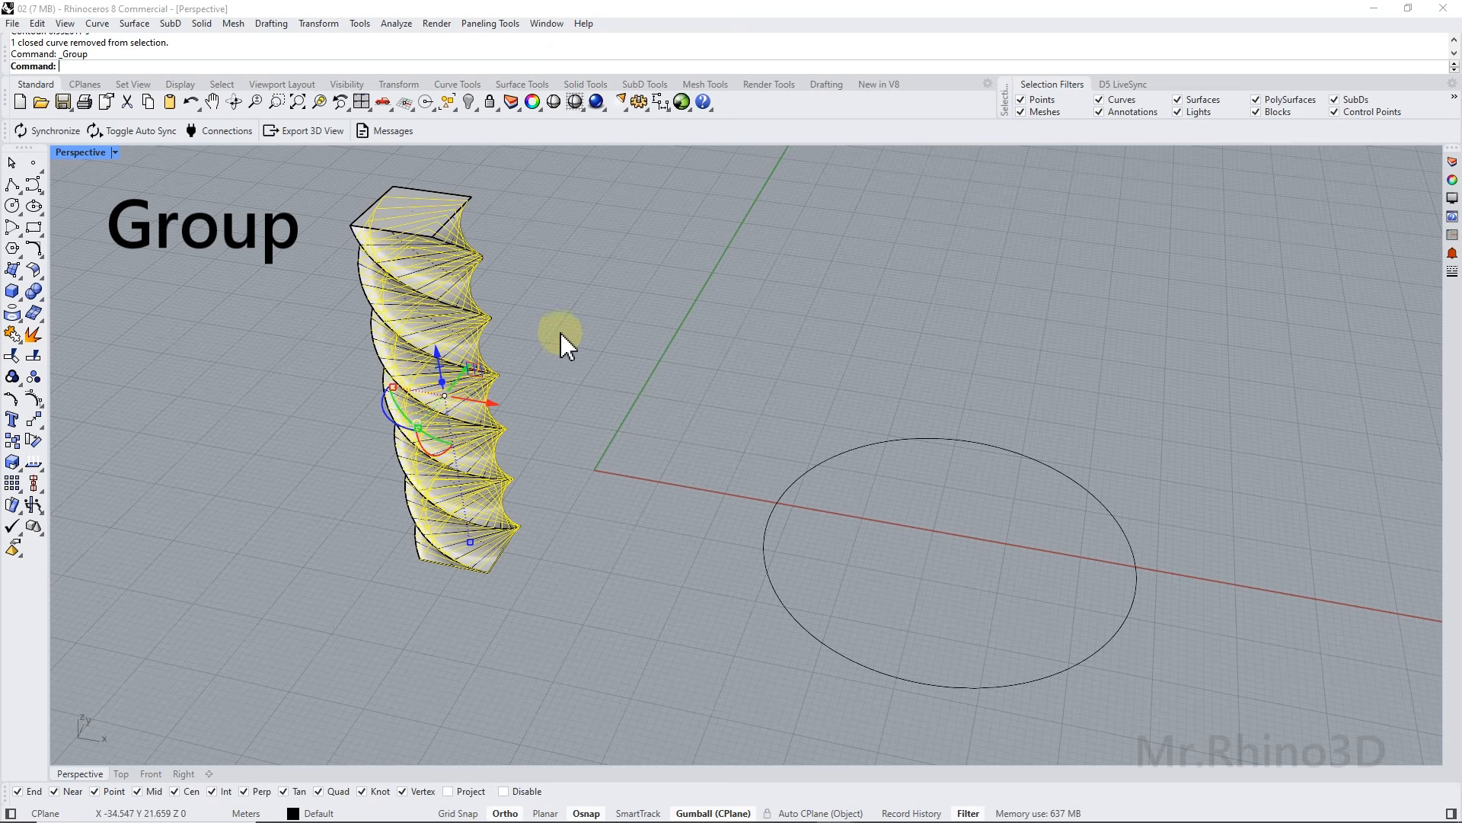
pyautogui.click(634, 310)
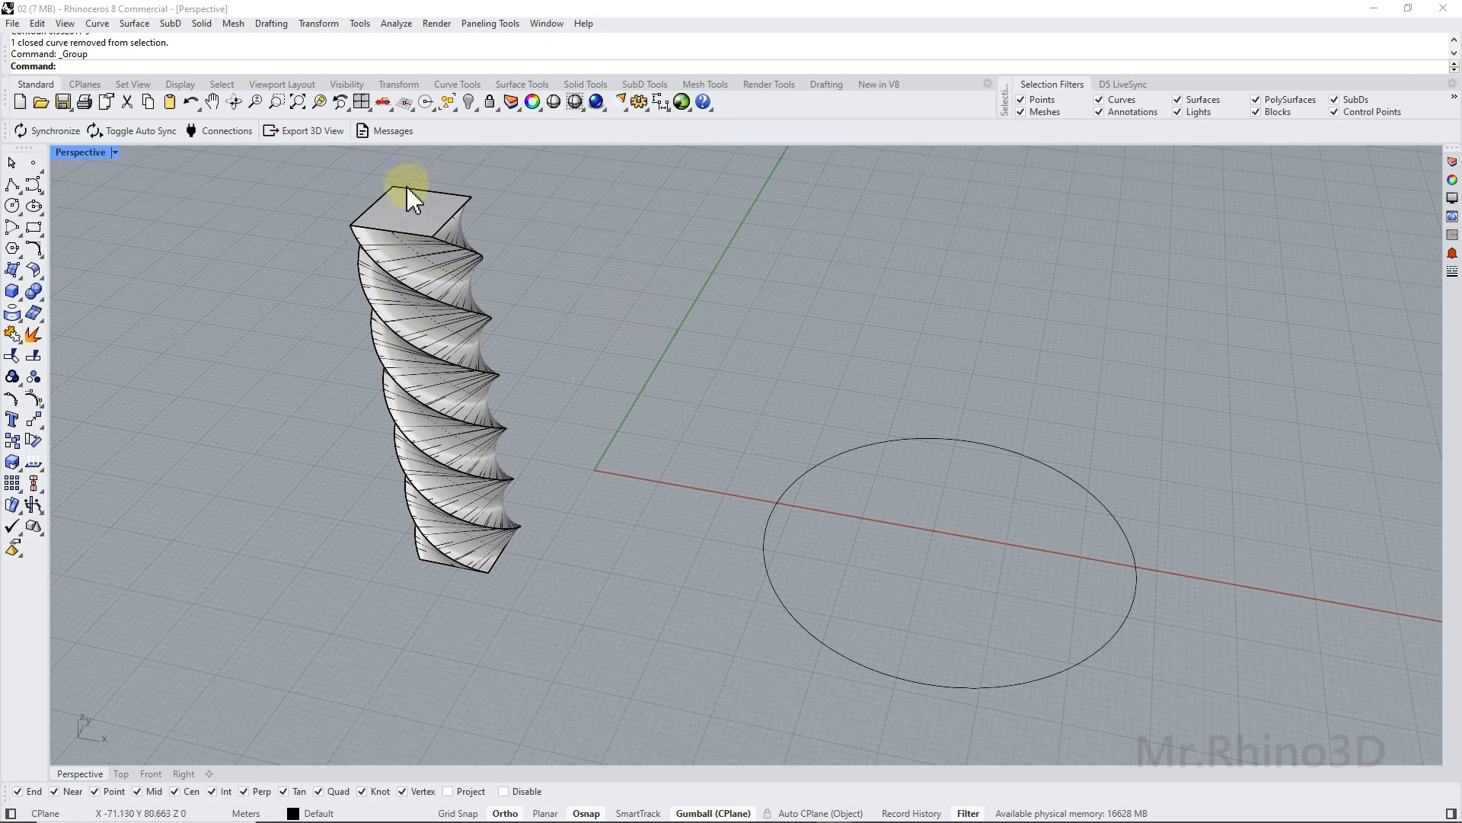
pyautogui.click(418, 202)
pyautogui.click(472, 105)
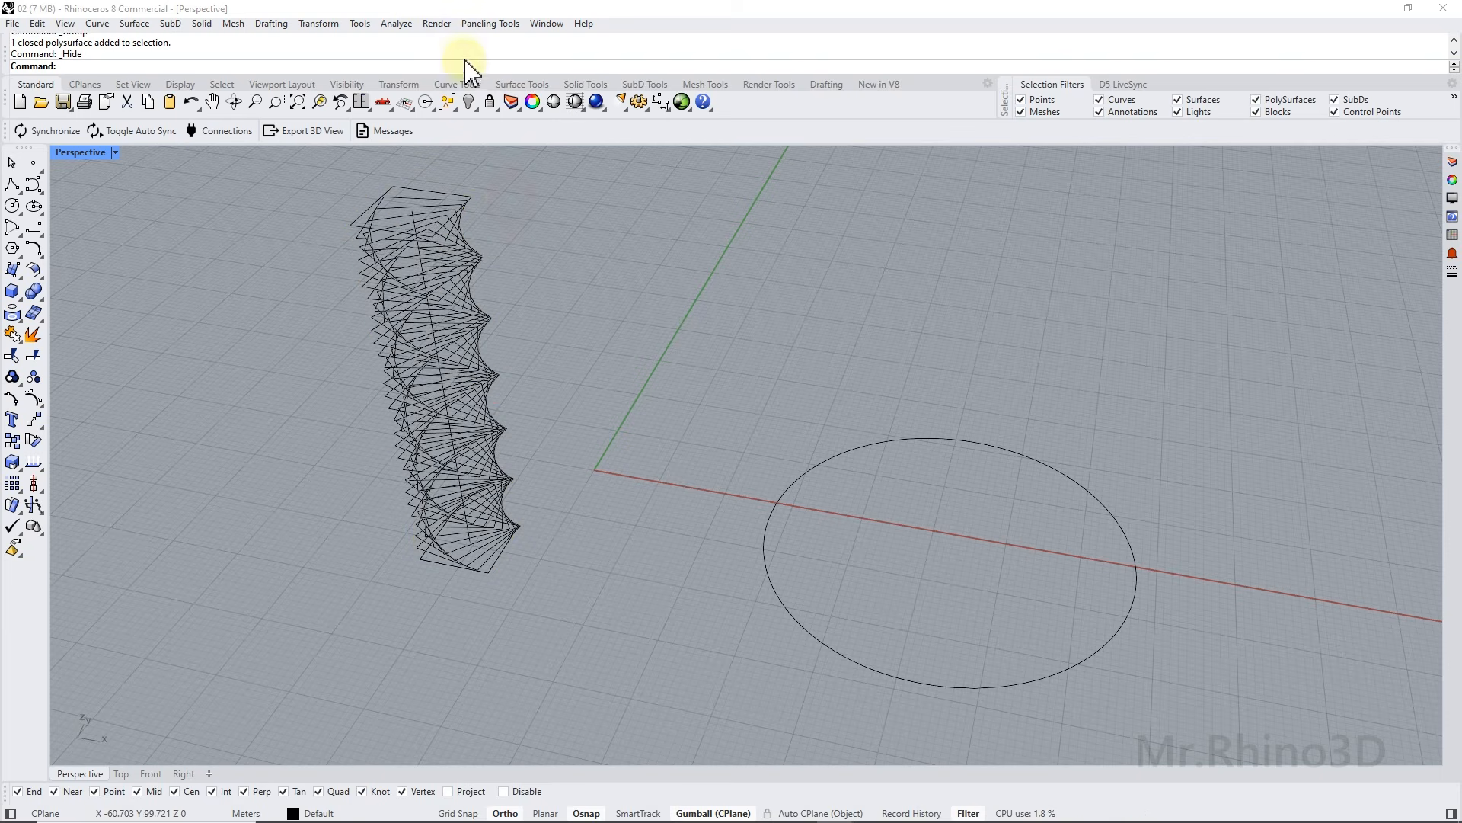
# Flow the contour group along the circle, using the lower end of the vertical centre line as base curve, with Stretch on.
pyautogui.click(431, 24)
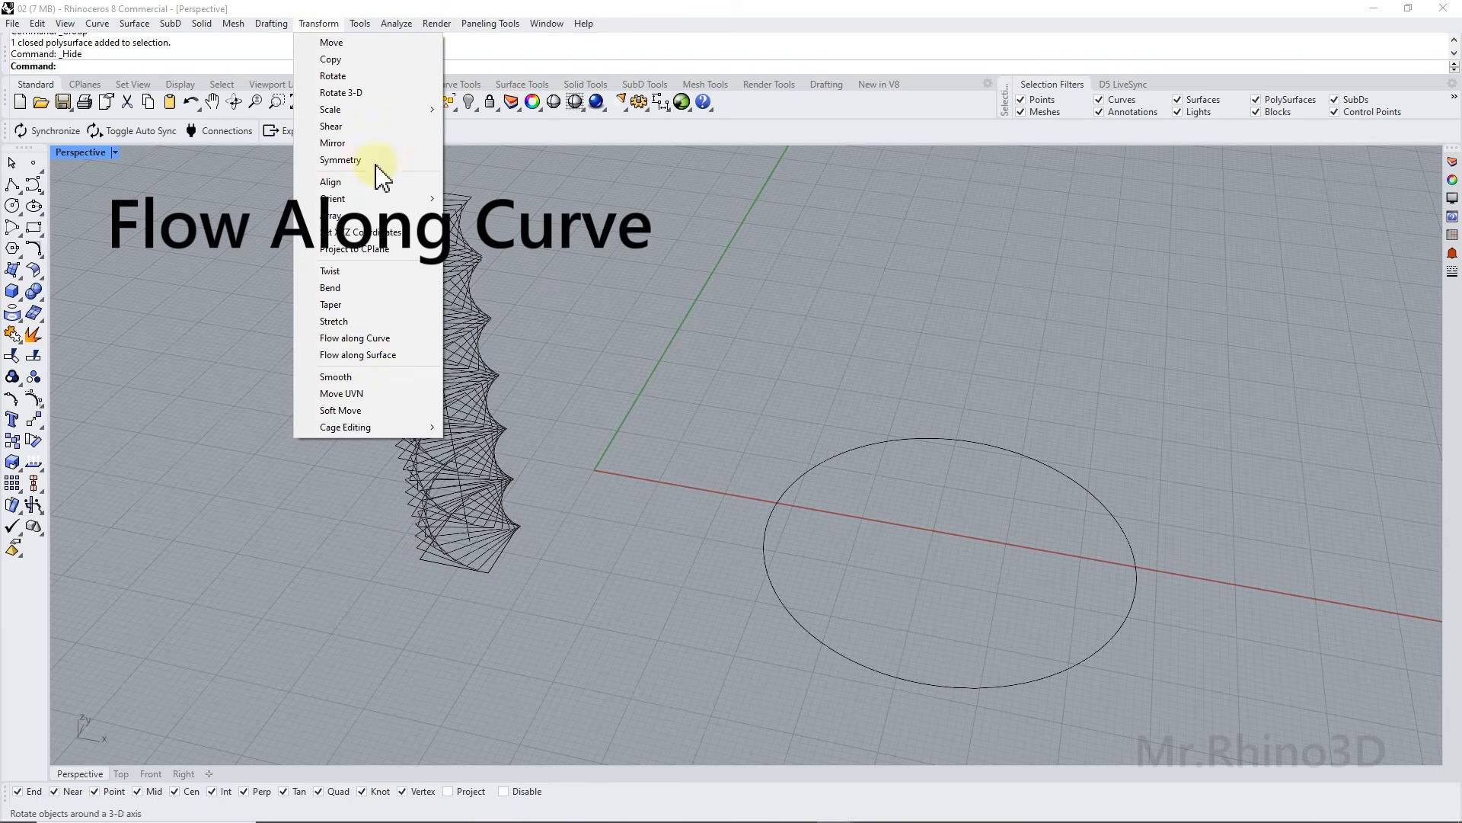
pyautogui.click(365, 338)
pyautogui.scroll(3, 369, 238)
pyautogui.click(360, 242)
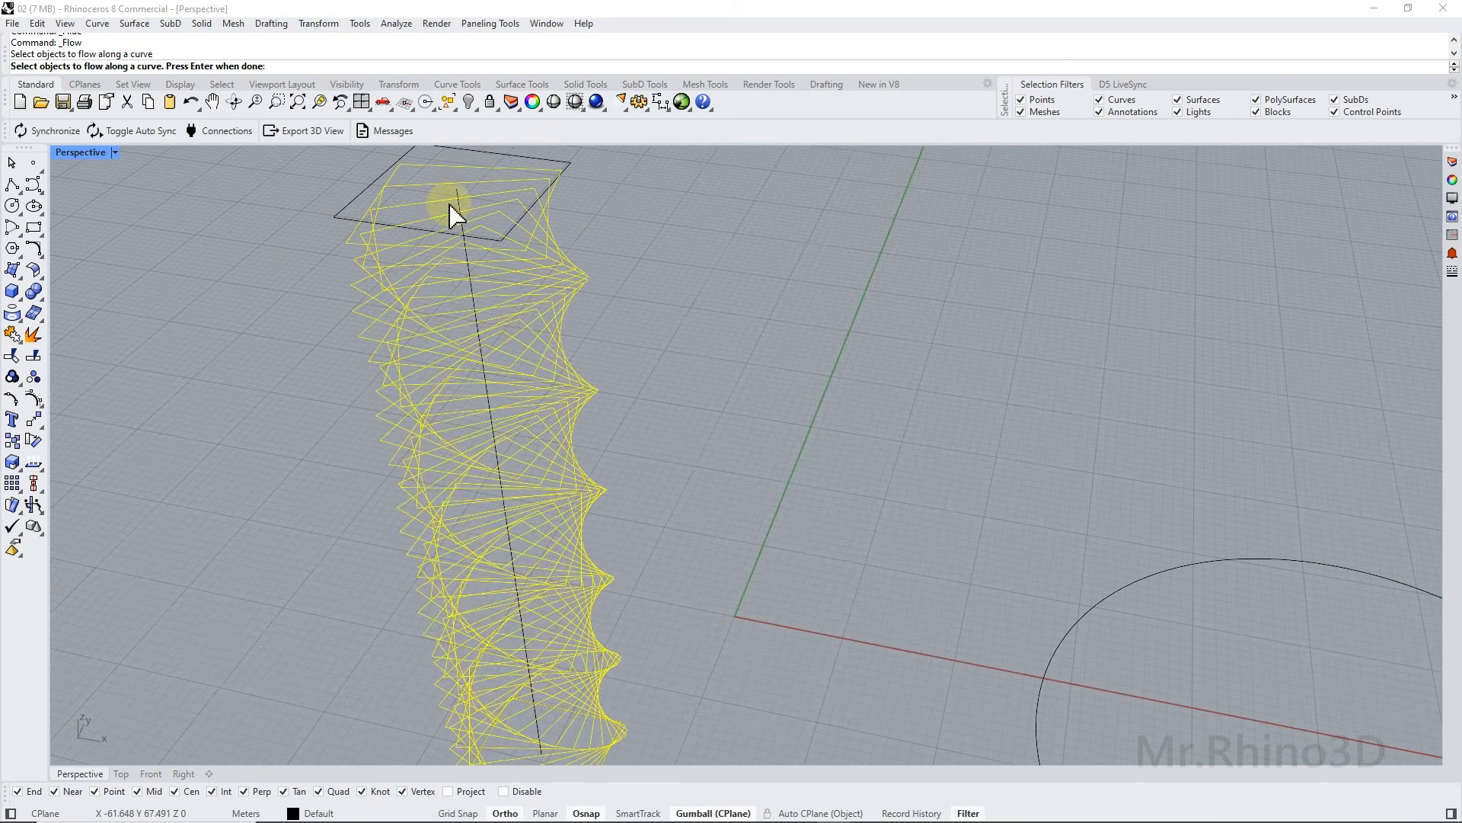
pyautogui.scroll(-2, 567, 476)
pyautogui.scroll(-2, 575, 601)
pyautogui.press('Return')
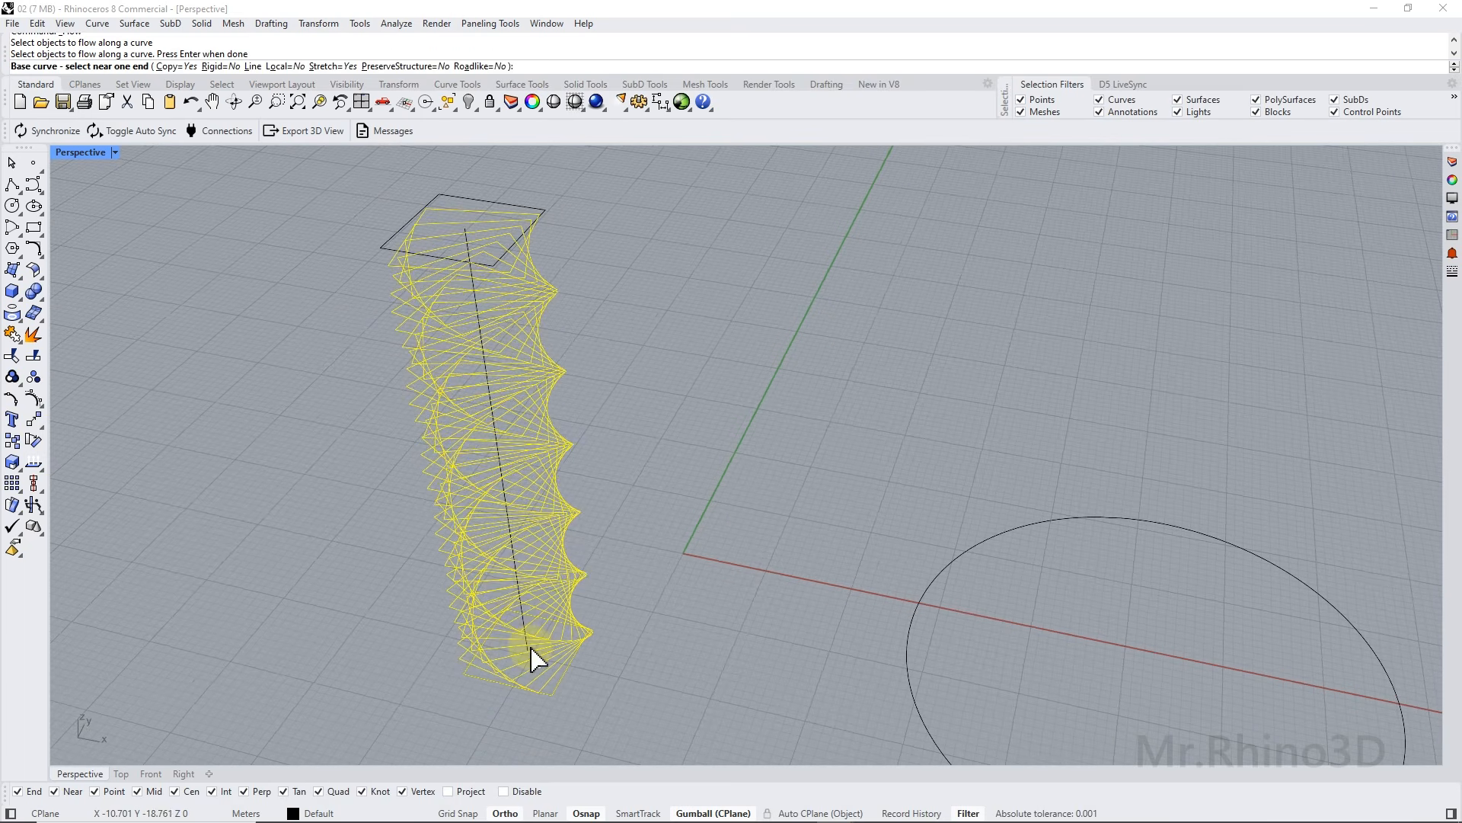
pyautogui.click(532, 644)
pyautogui.scroll(-2, 532, 643)
pyautogui.click(875, 733)
# Move the ring of contour curves 100 m along the X axis, away from the circle.
pyautogui.scroll(4, 832, 601)
pyautogui.moveTo(797, 647); pyautogui.dragTo(756, 605, button='right')
pyautogui.click(763, 561)
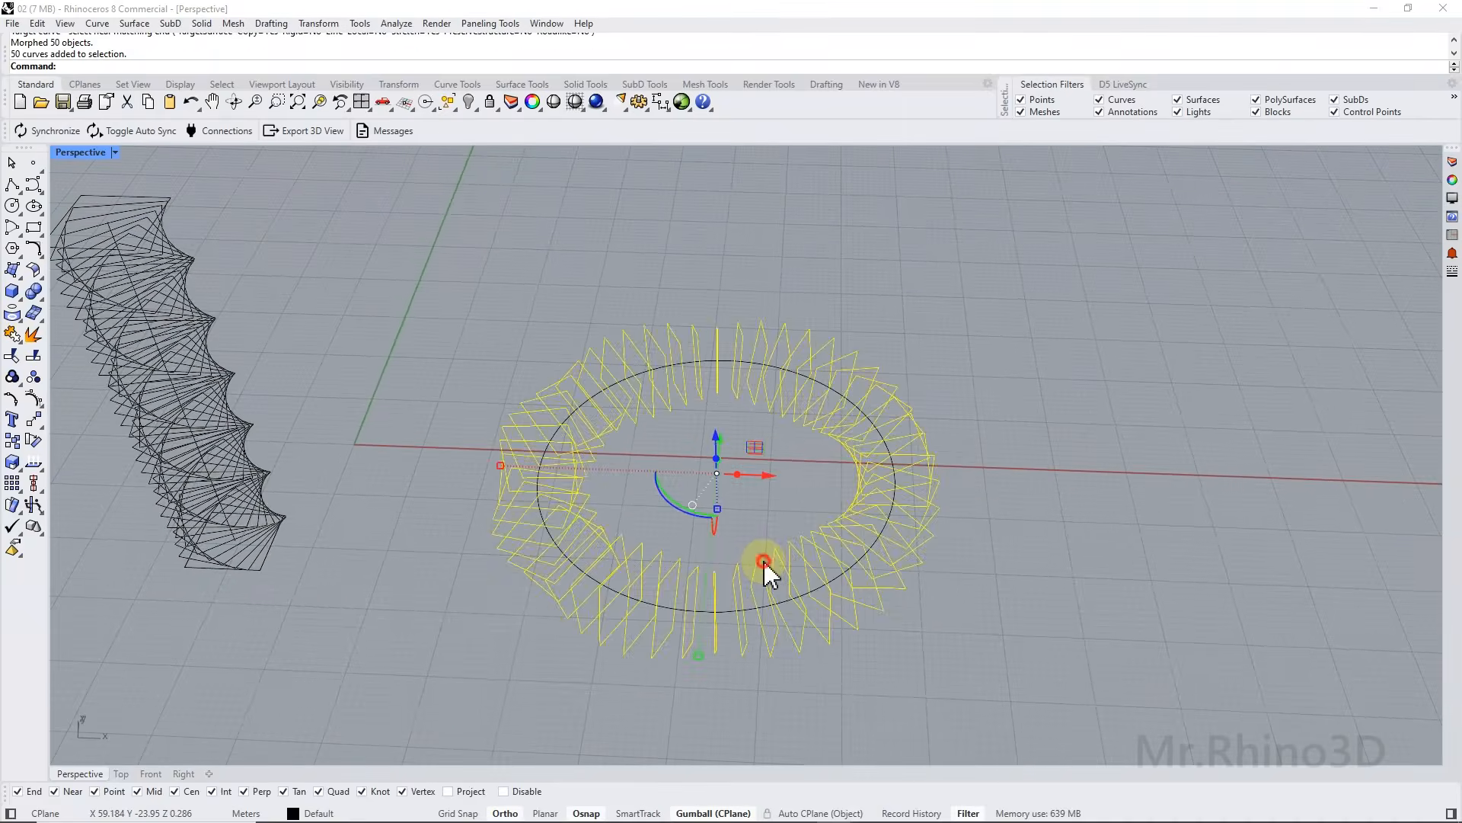
pyautogui.scroll(-4, 763, 561)
pyautogui.click(778, 503)
pyautogui.write('100')
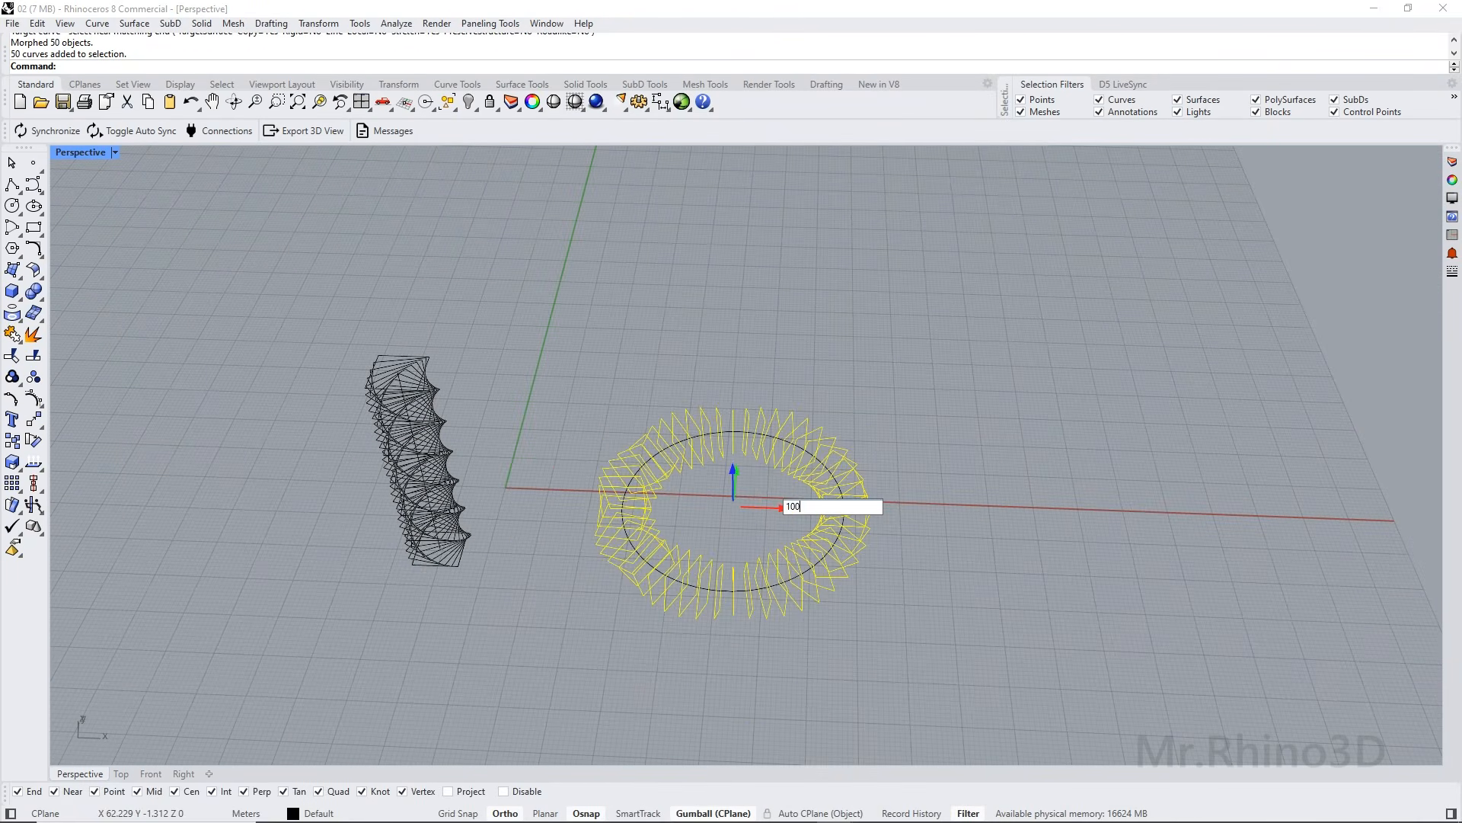
pyautogui.press('Return')
pyautogui.click(560, 550)
# Show the hidden solid twisted column again and leave it unselected.
pyautogui.moveTo(481, 555); pyautogui.dragTo(415, 522, button='right')
pyautogui.scroll(3, 384, 437)
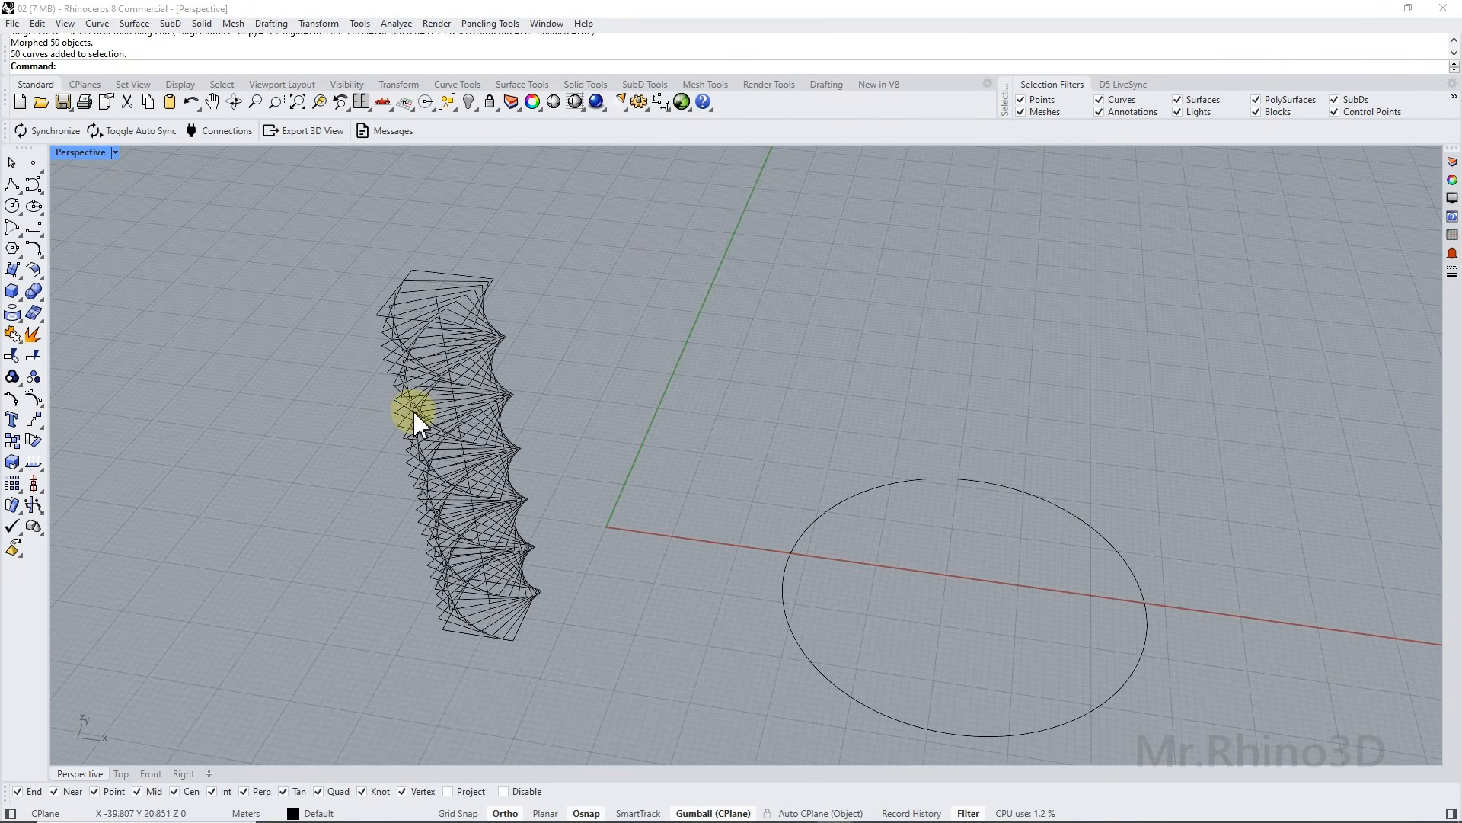
pyautogui.click(476, 113)
pyautogui.click(508, 134)
pyautogui.click(459, 297)
pyautogui.rightClick(457, 301)
pyautogui.scroll(5, 449, 345)
pyautogui.click(455, 351)
pyautogui.scroll(3, 400, 349)
pyautogui.press('Escape')
# Contour the twisted column vertically from its bottom corner with a distance of 0.5 between contours.
pyautogui.click(18, 317)
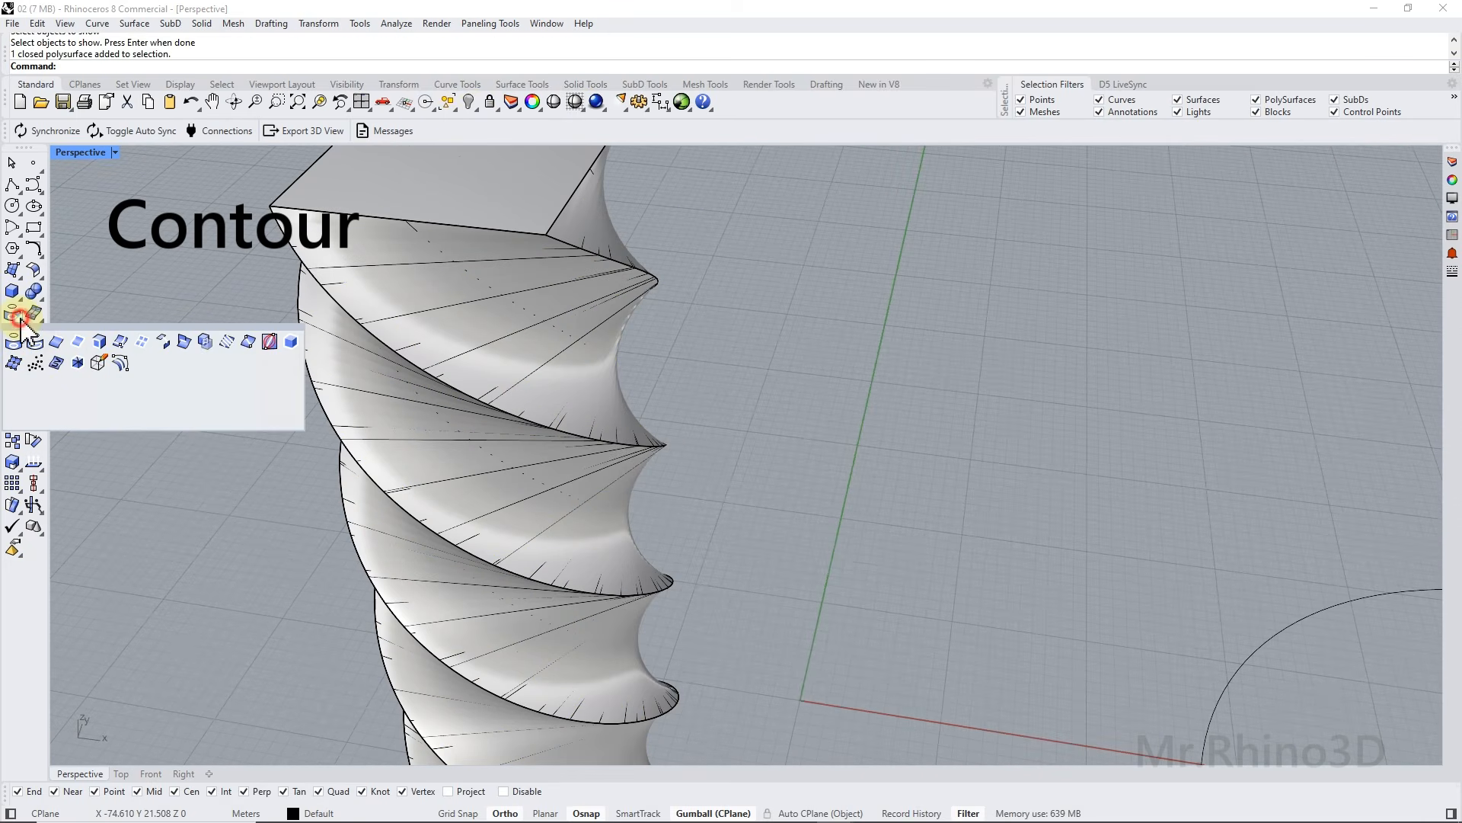
pyautogui.click(227, 342)
pyautogui.scroll(-4, 411, 320)
pyautogui.click(447, 278)
pyautogui.press('Return')
pyautogui.click(514, 744)
pyautogui.click(586, 522)
pyautogui.write('.5')
pyautogui.press('Return')
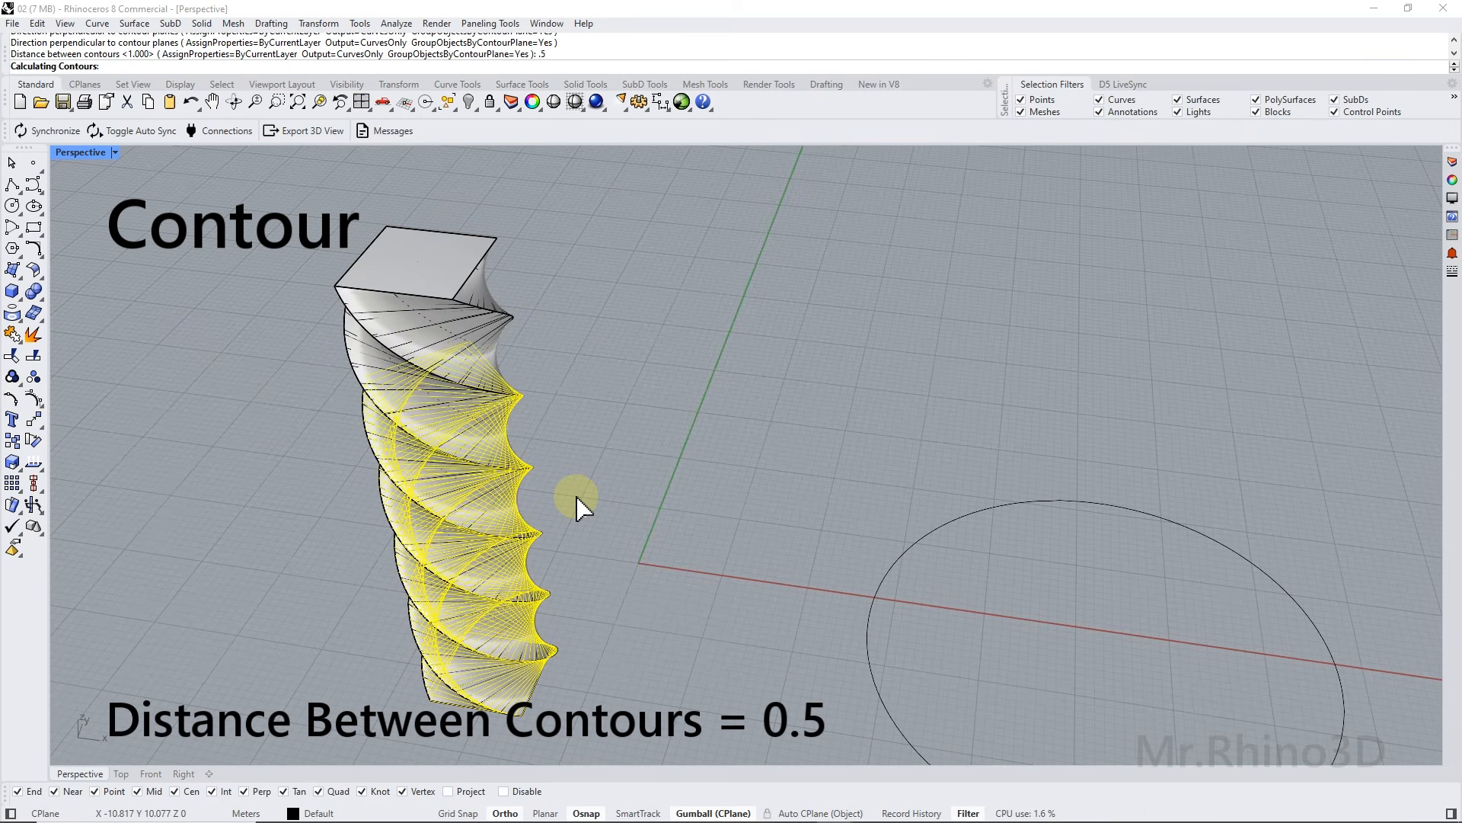
# Group the denser contour curves without the topmost one, and hide the solid column's polysurface.
pyautogui.scroll(3, 339, 293)
pyautogui.scroll(-4, 342, 320)
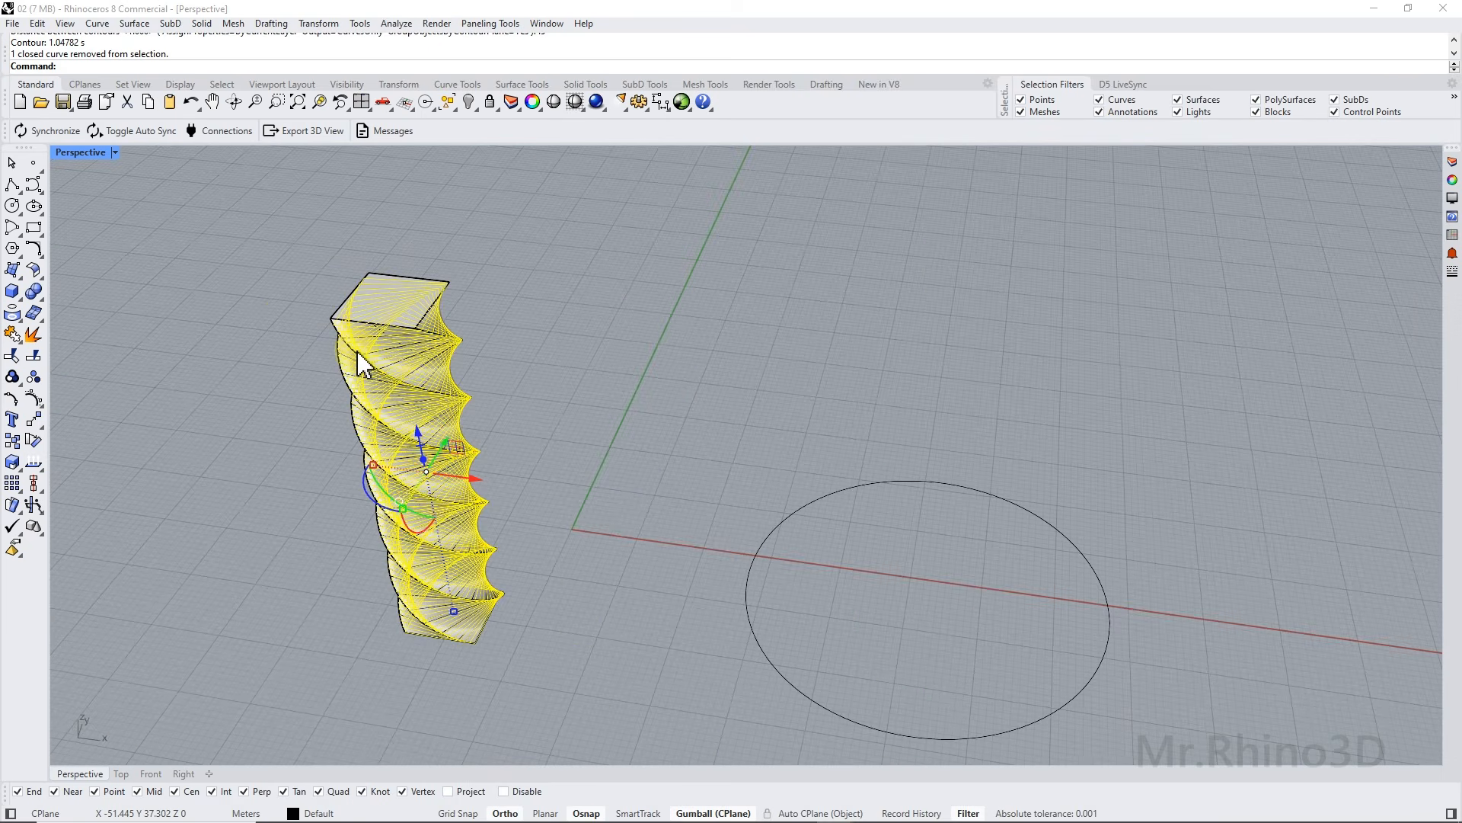
pyautogui.click(289, 332)
pyautogui.scroll(3, 290, 332)
pyautogui.click(402, 323)
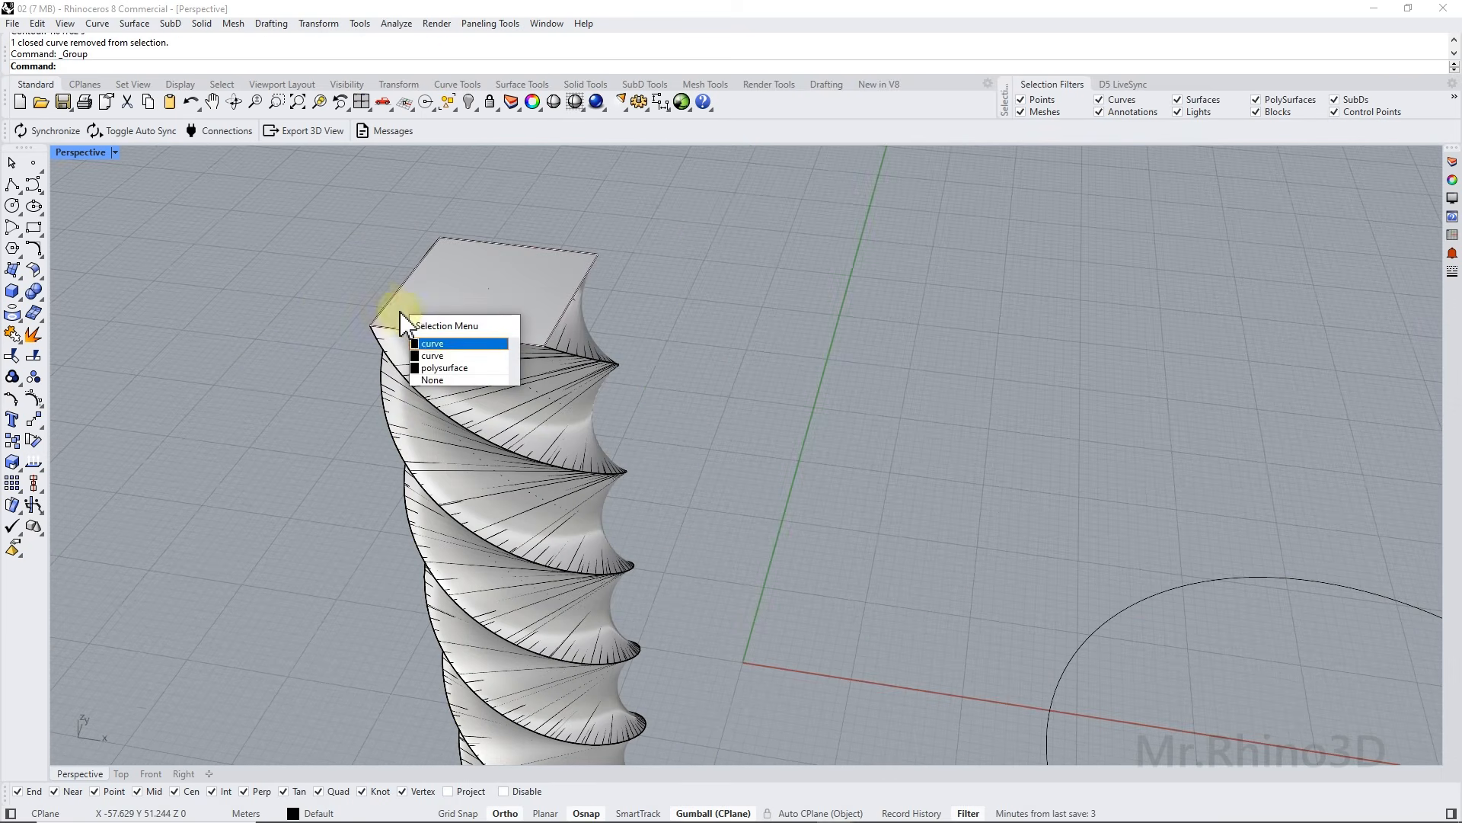
pyautogui.click(448, 368)
pyautogui.click(469, 102)
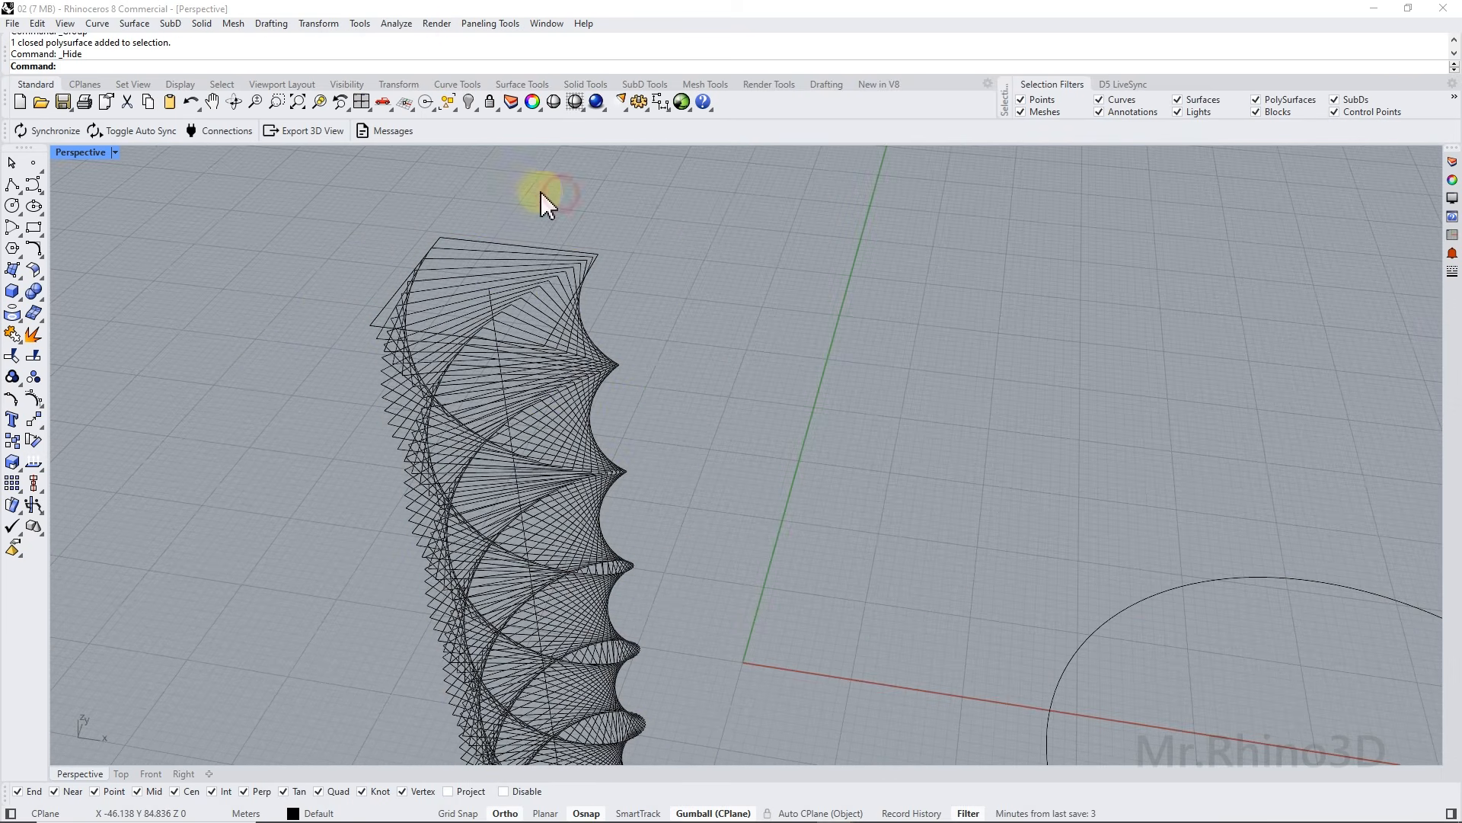
# Flow the grouped denser contour curves along the circle, using the column's vertical centre line as base curve with stretch on.
pyautogui.click(487, 24)
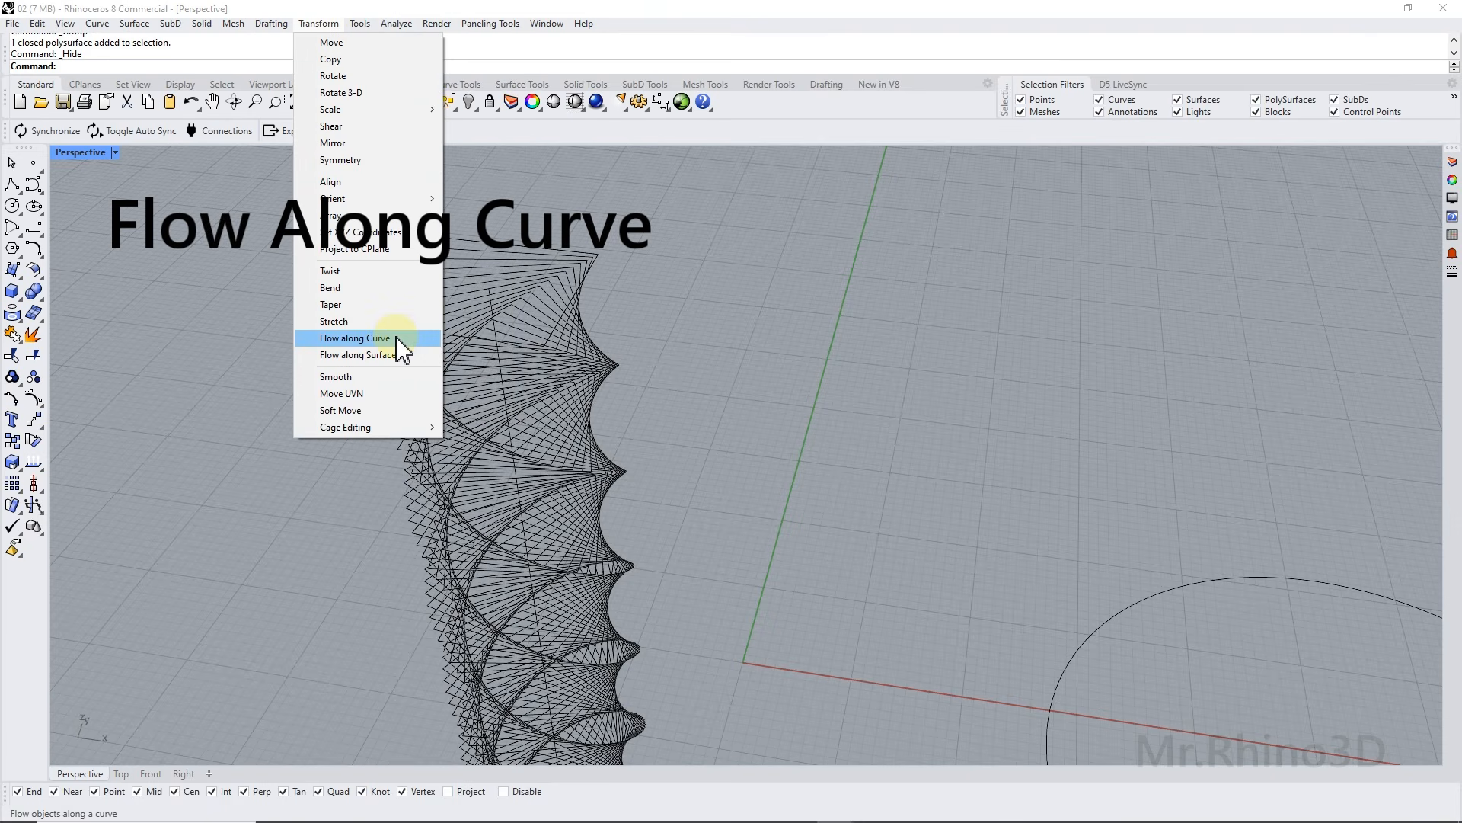
pyautogui.click(355, 337)
pyautogui.click(381, 341)
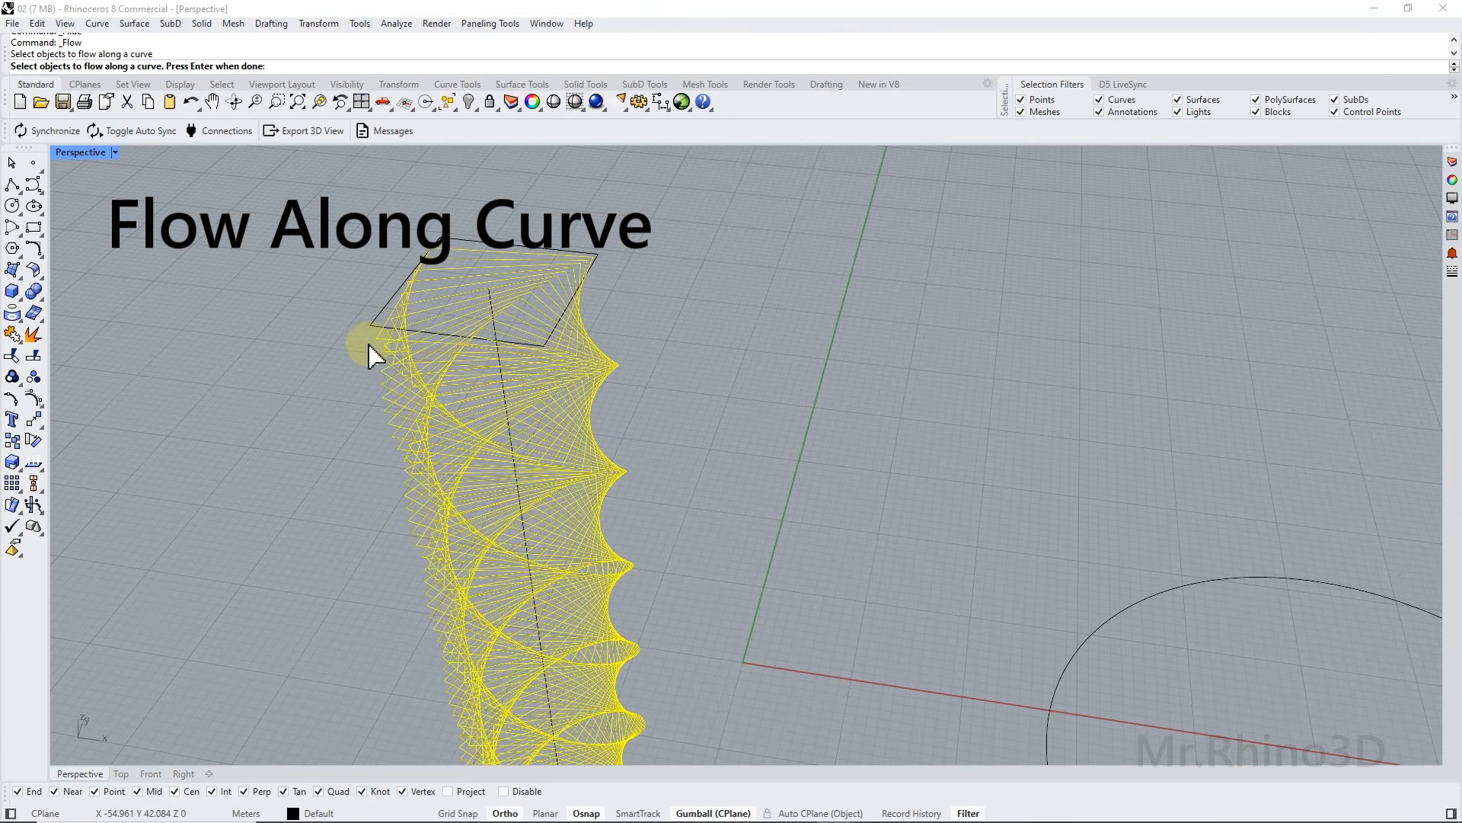
pyautogui.scroll(5, 385, 313)
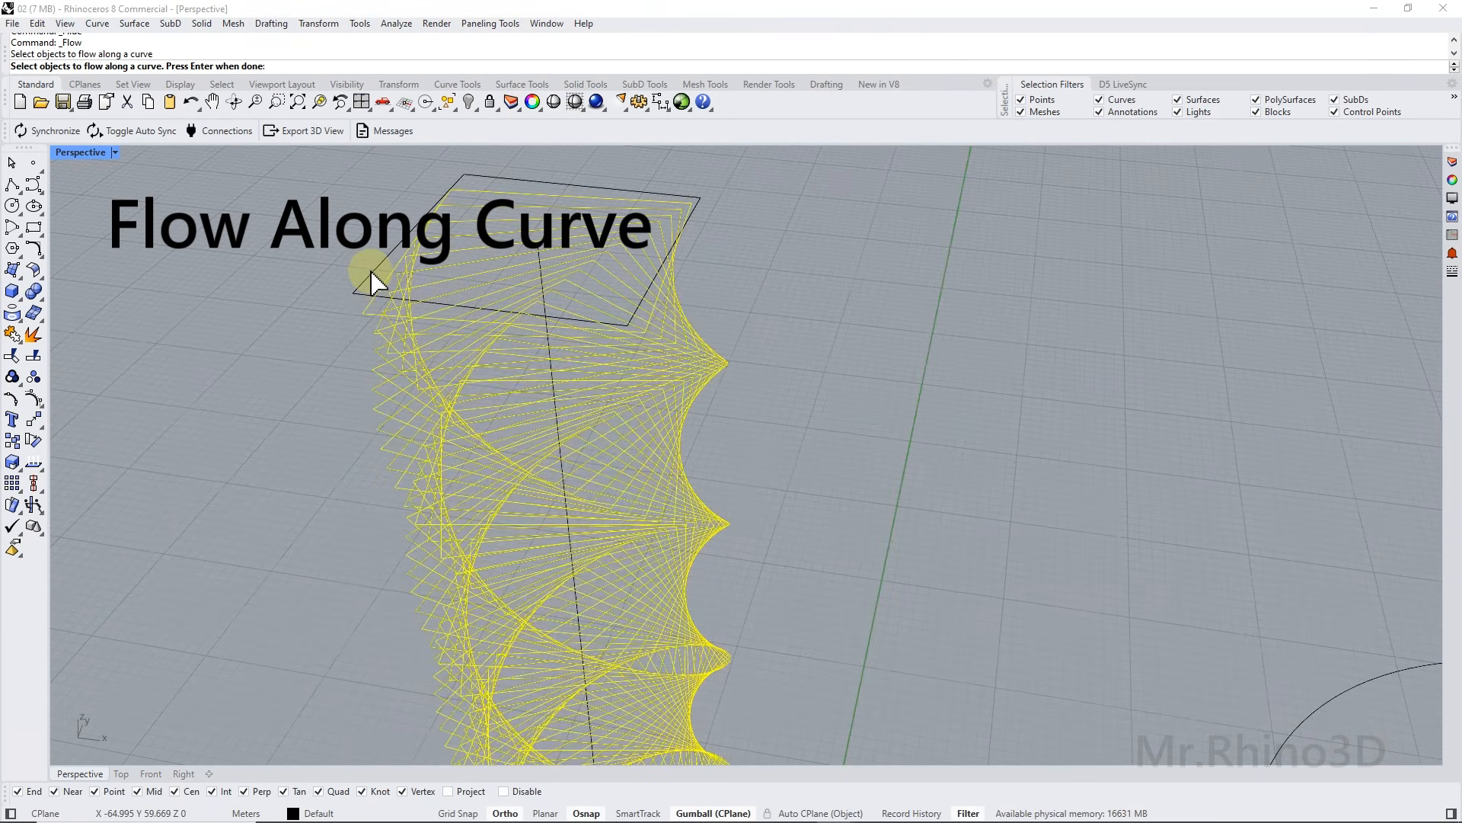
pyautogui.scroll(-5, 438, 297)
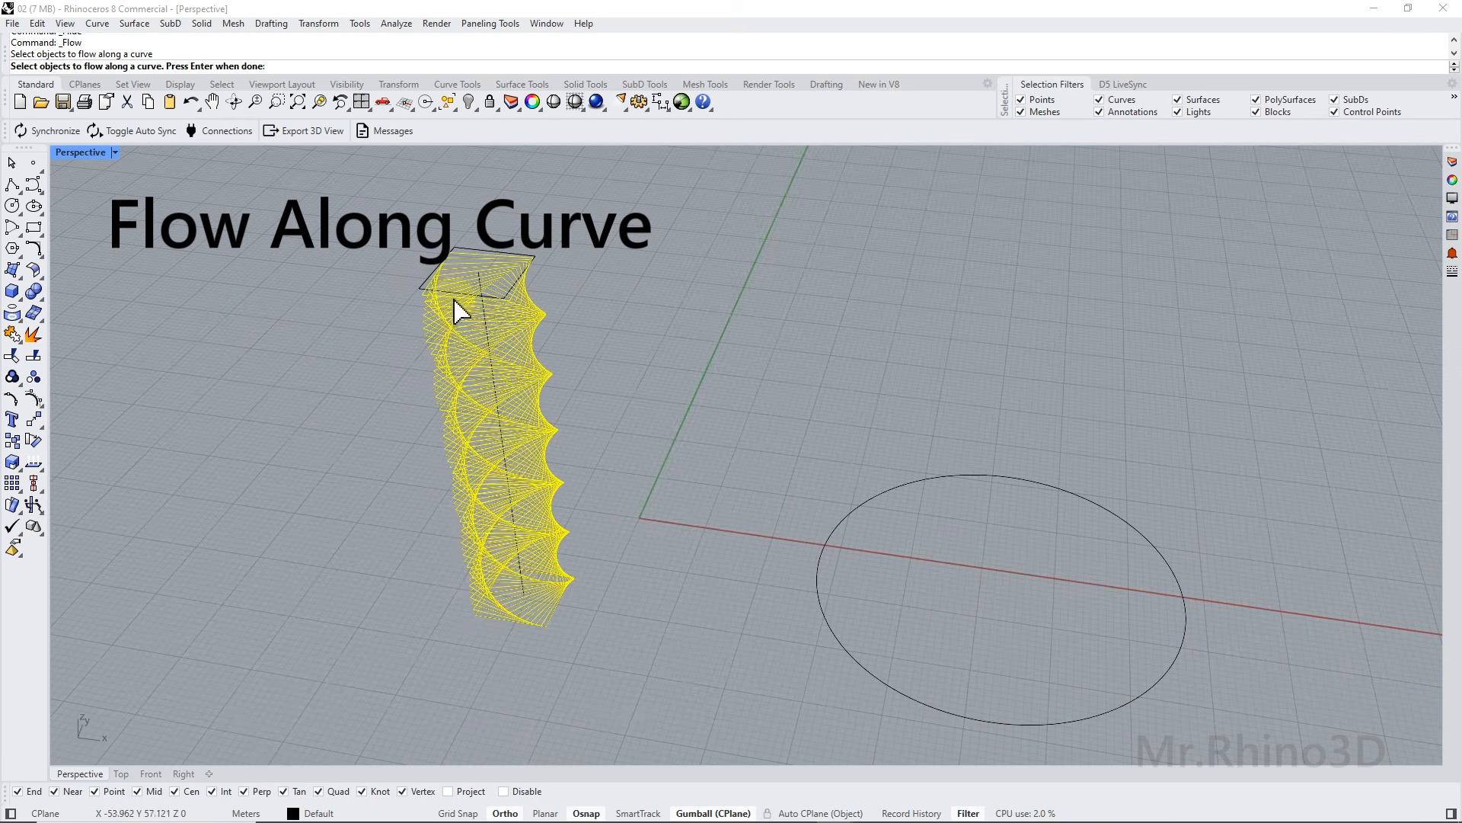
pyautogui.press('Return')
pyautogui.scroll(4, 520, 601)
pyautogui.click(516, 587)
pyautogui.scroll(-4, 493, 547)
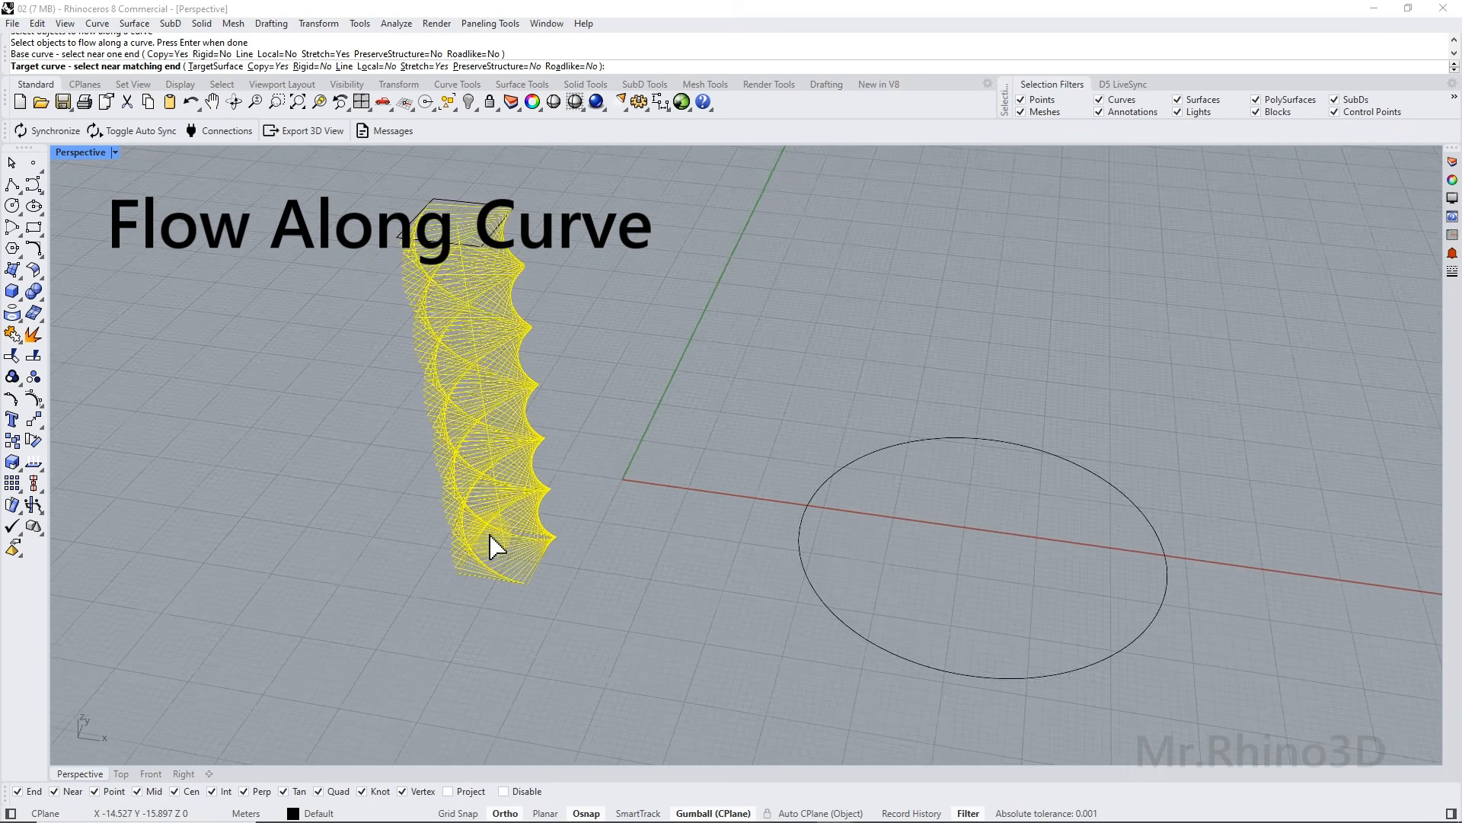
pyautogui.click(749, 599)
pyautogui.click(954, 614)
pyautogui.scroll(3, 826, 556)
pyautogui.scroll(-2, 737, 594)
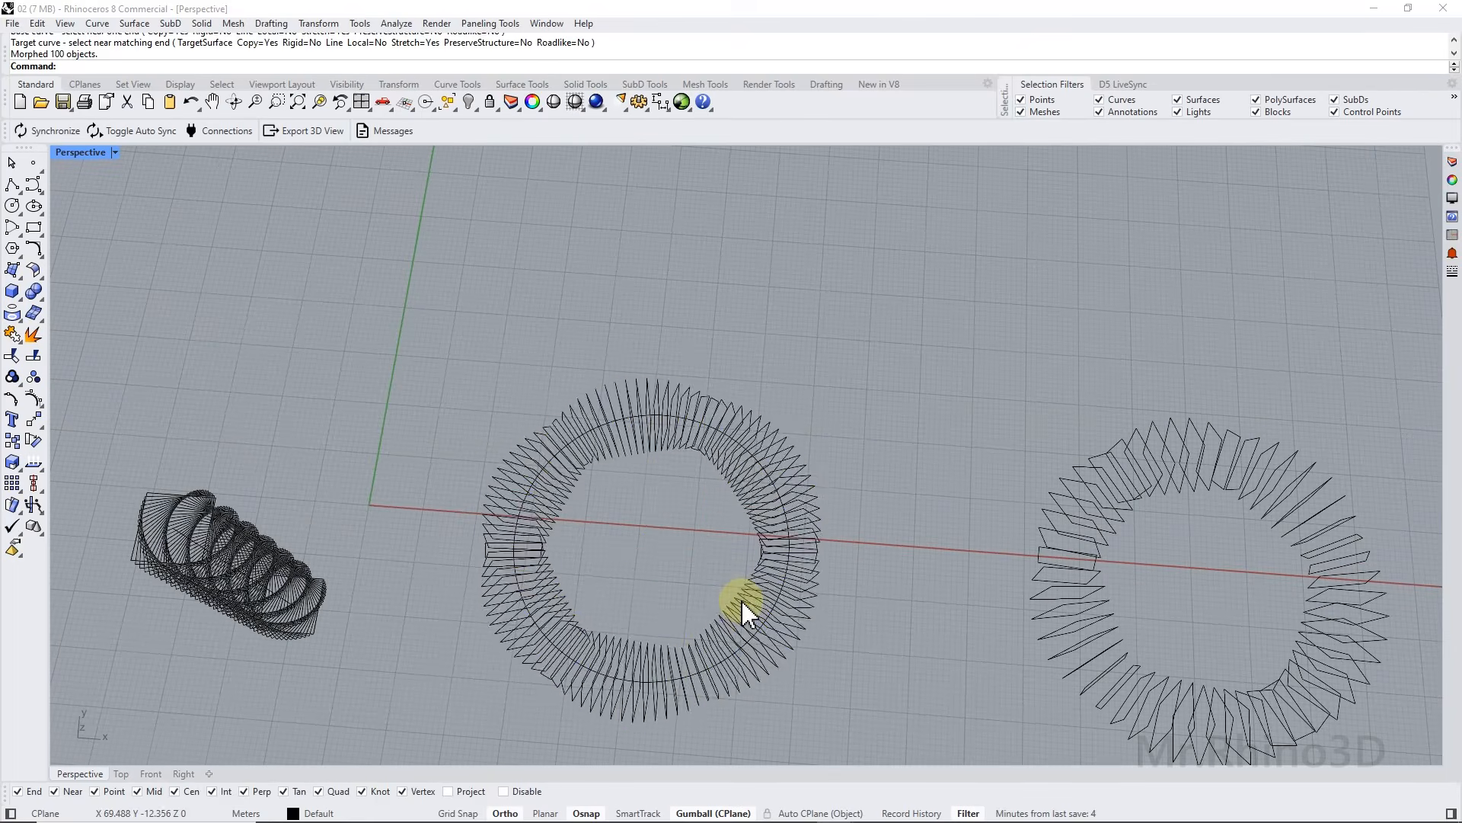
# Fill the flowed contour curves with planar surfaces and group the new surfaces.
pyautogui.click(740, 601)
pyautogui.click(41, 316)
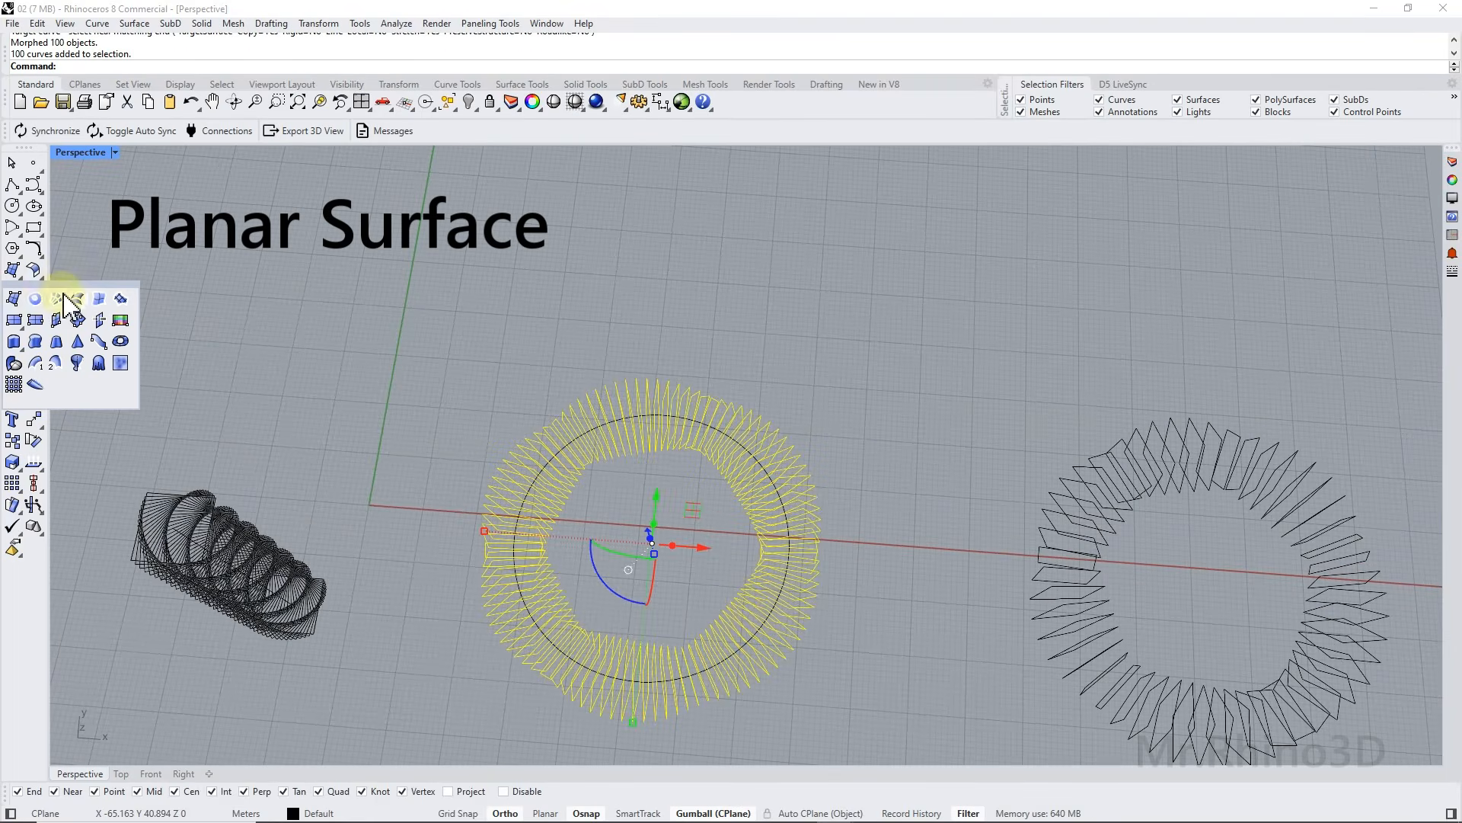
pyautogui.click(36, 298)
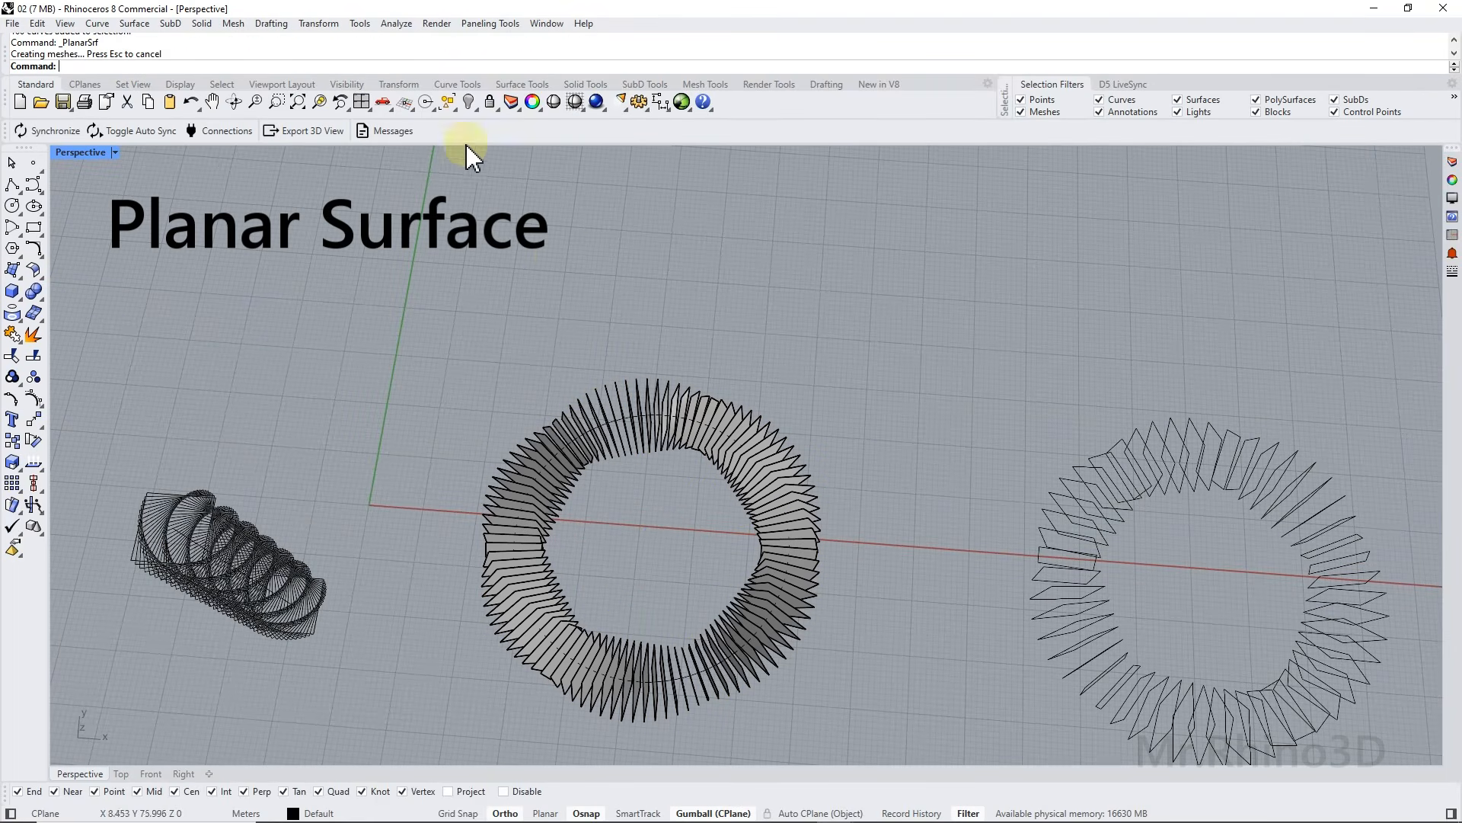
pyautogui.click(447, 101)
pyautogui.click(559, 145)
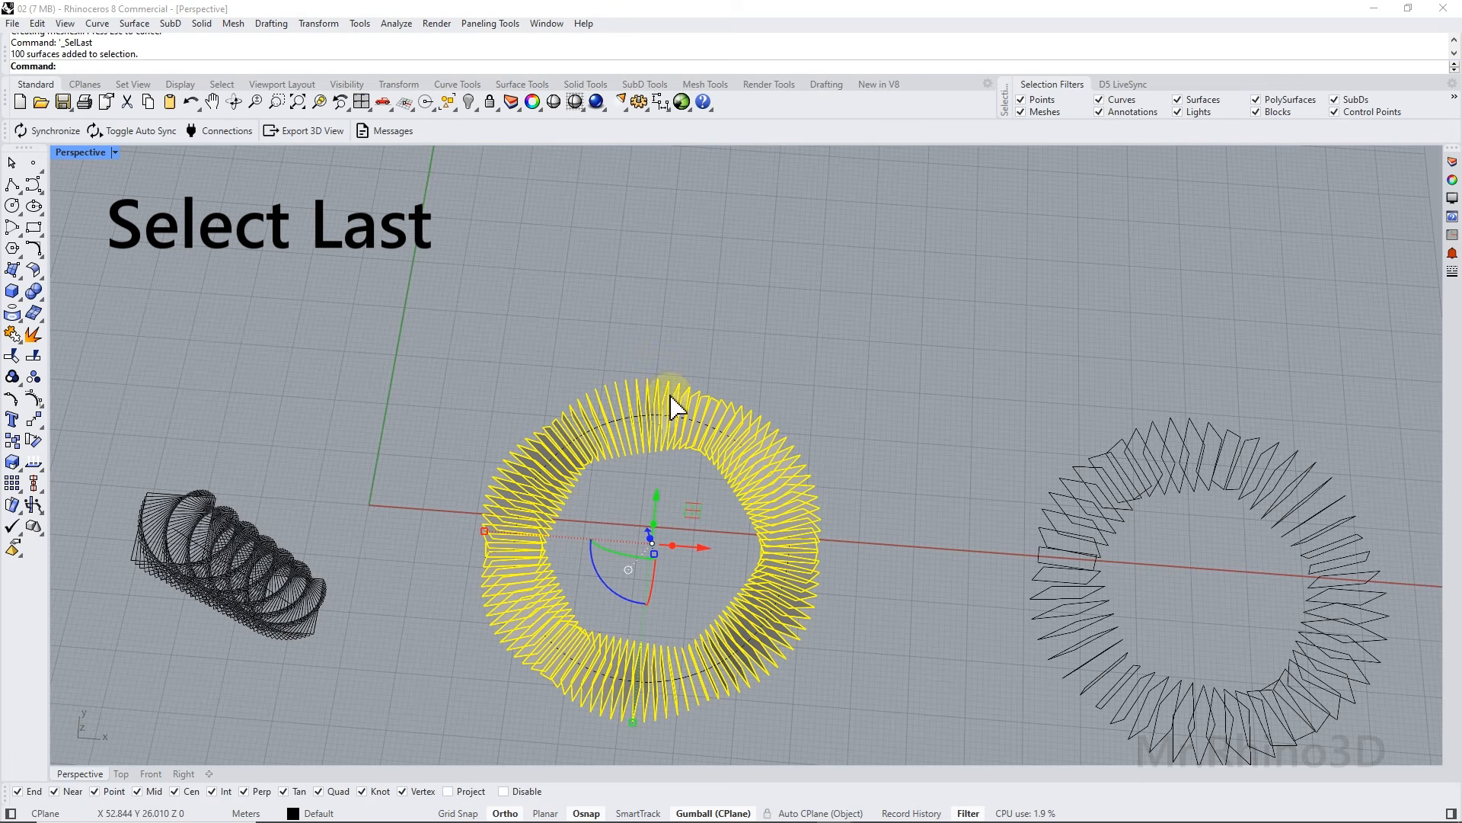
# Try to thicken the ring's planar surfaces into solids with a 0.1 offset on both sides, and undo the offset.
pyautogui.write('OffsetSrf')
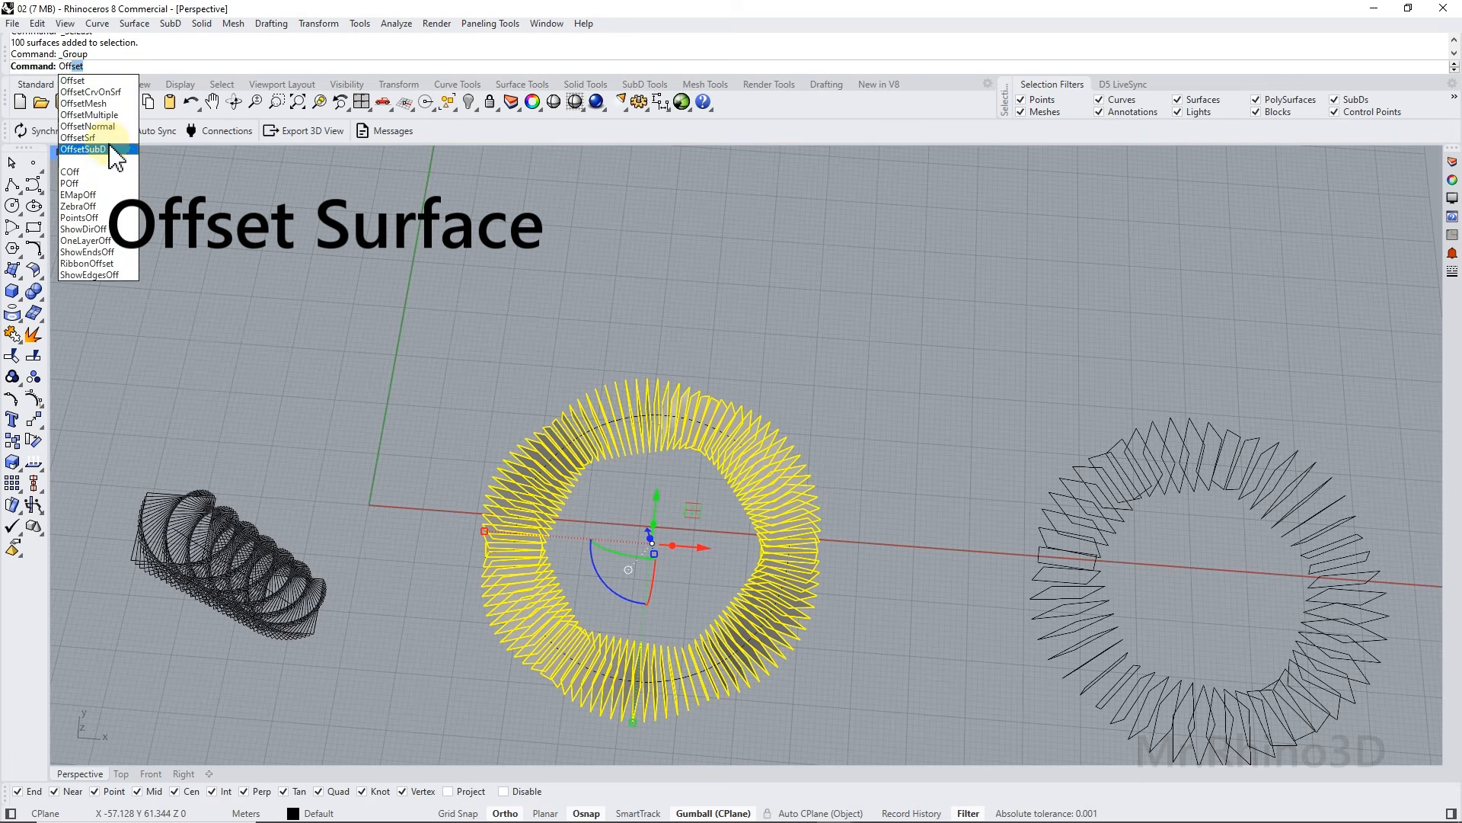
pyautogui.press('Return')
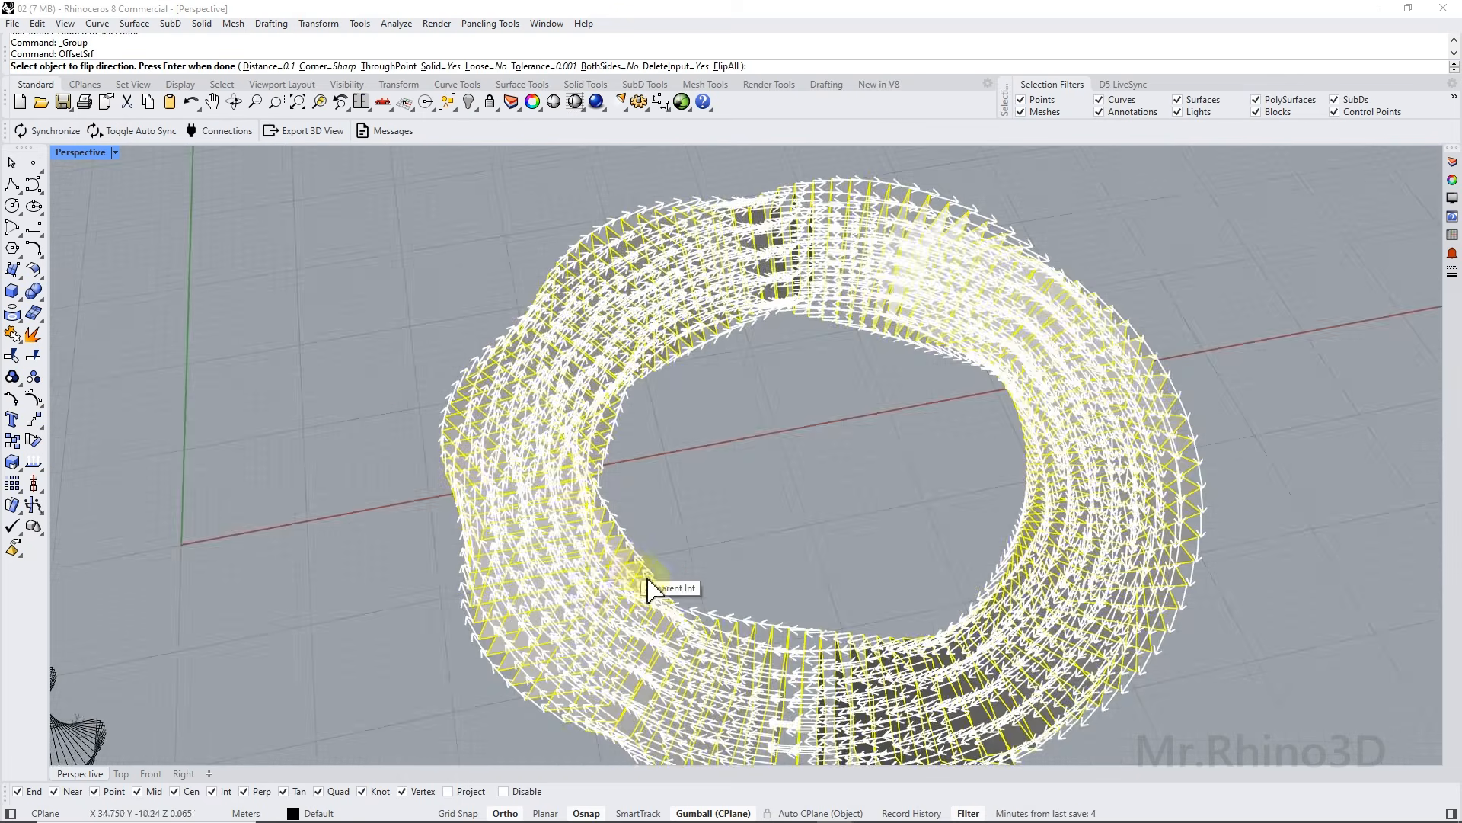
pyautogui.scroll(3, 647, 589)
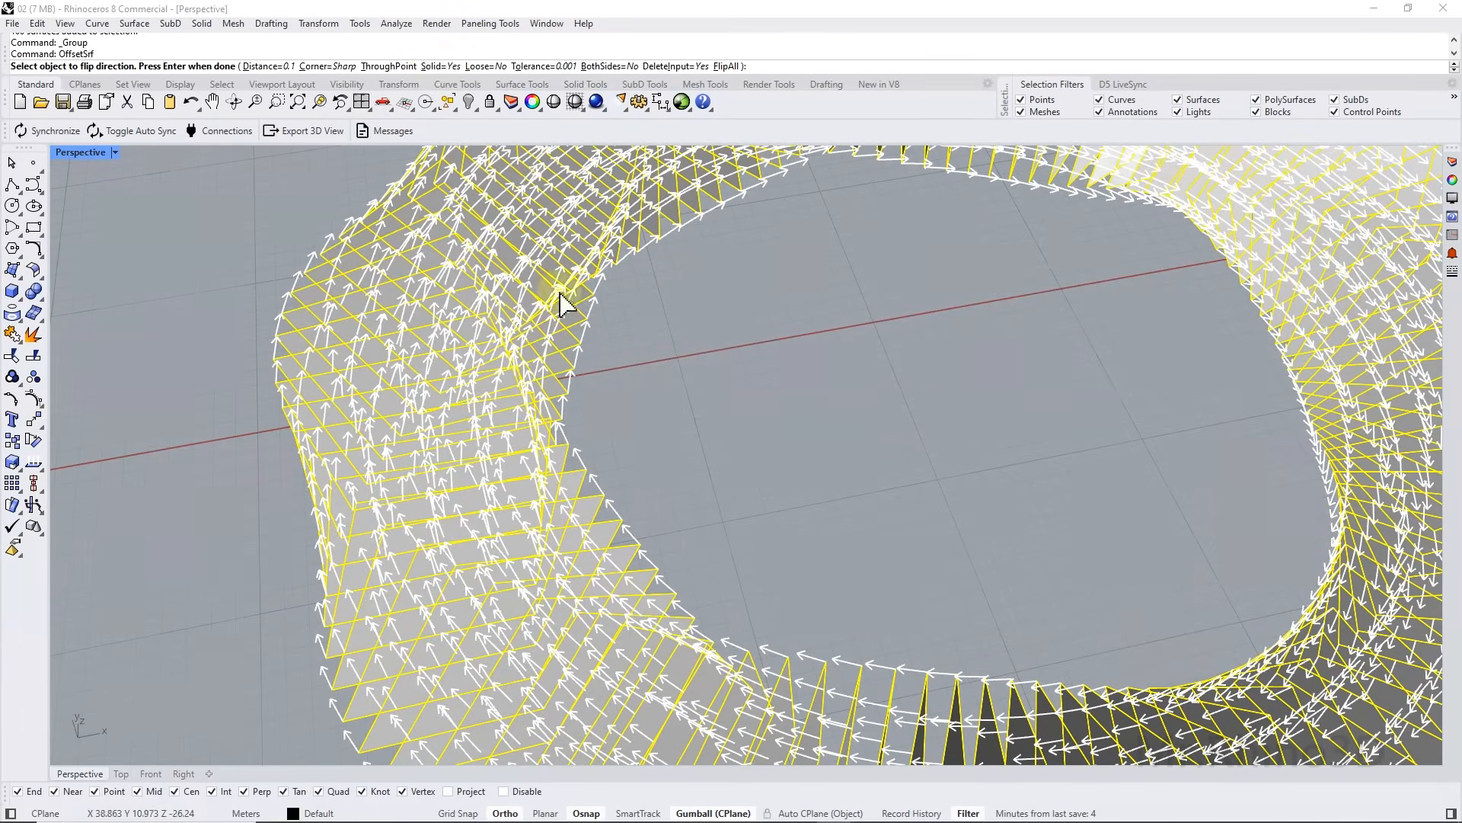
pyautogui.click(610, 66)
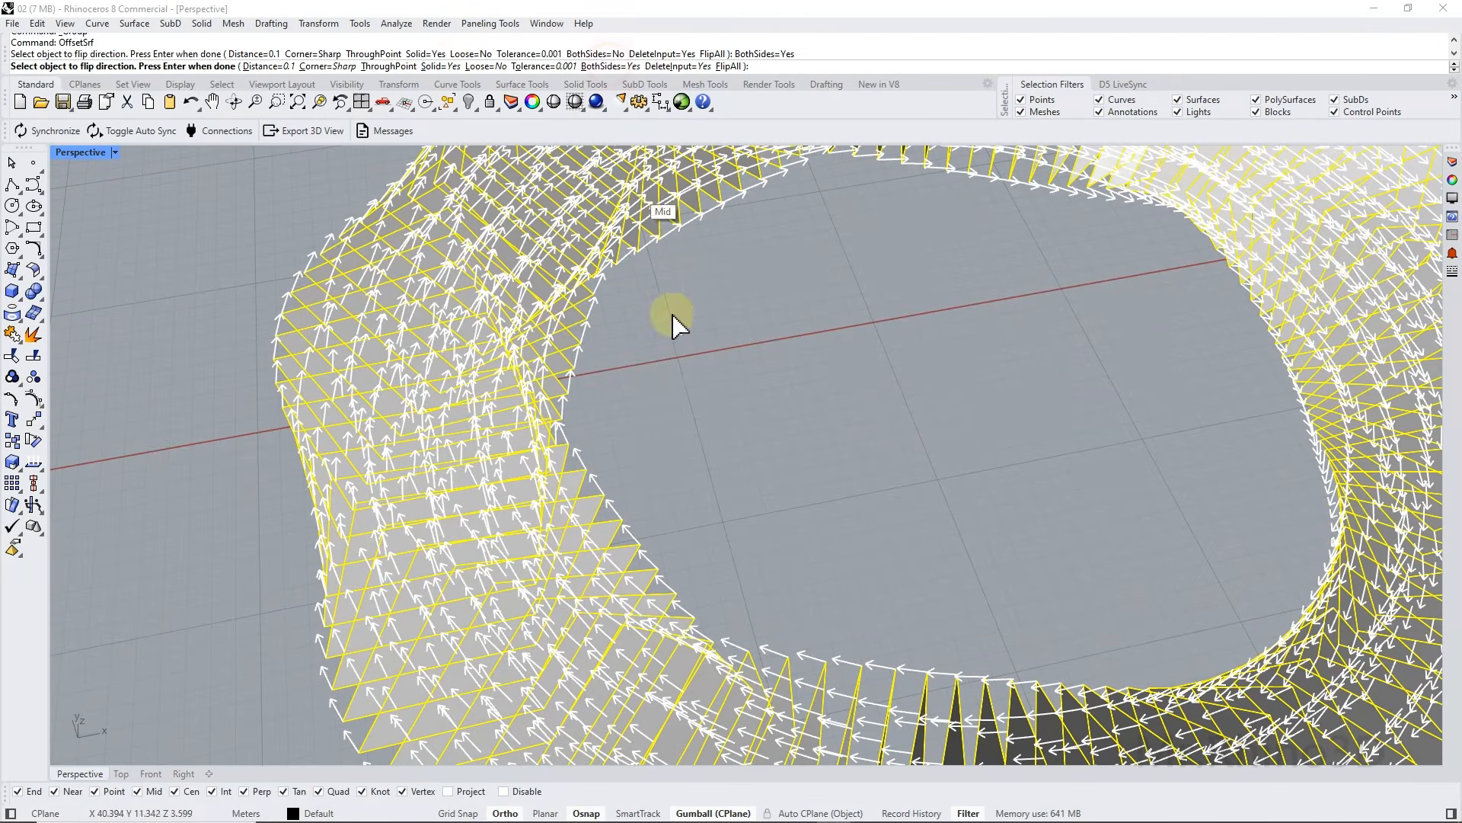
pyautogui.rightClick(706, 373)
pyautogui.scroll(-4, 689, 427)
pyautogui.moveTo(733, 464)
pyautogui.mouseDown(button='right')
pyautogui.moveTo(760, 460)
pyautogui.moveTo(737, 470)
pyautogui.mouseUp(button='right')
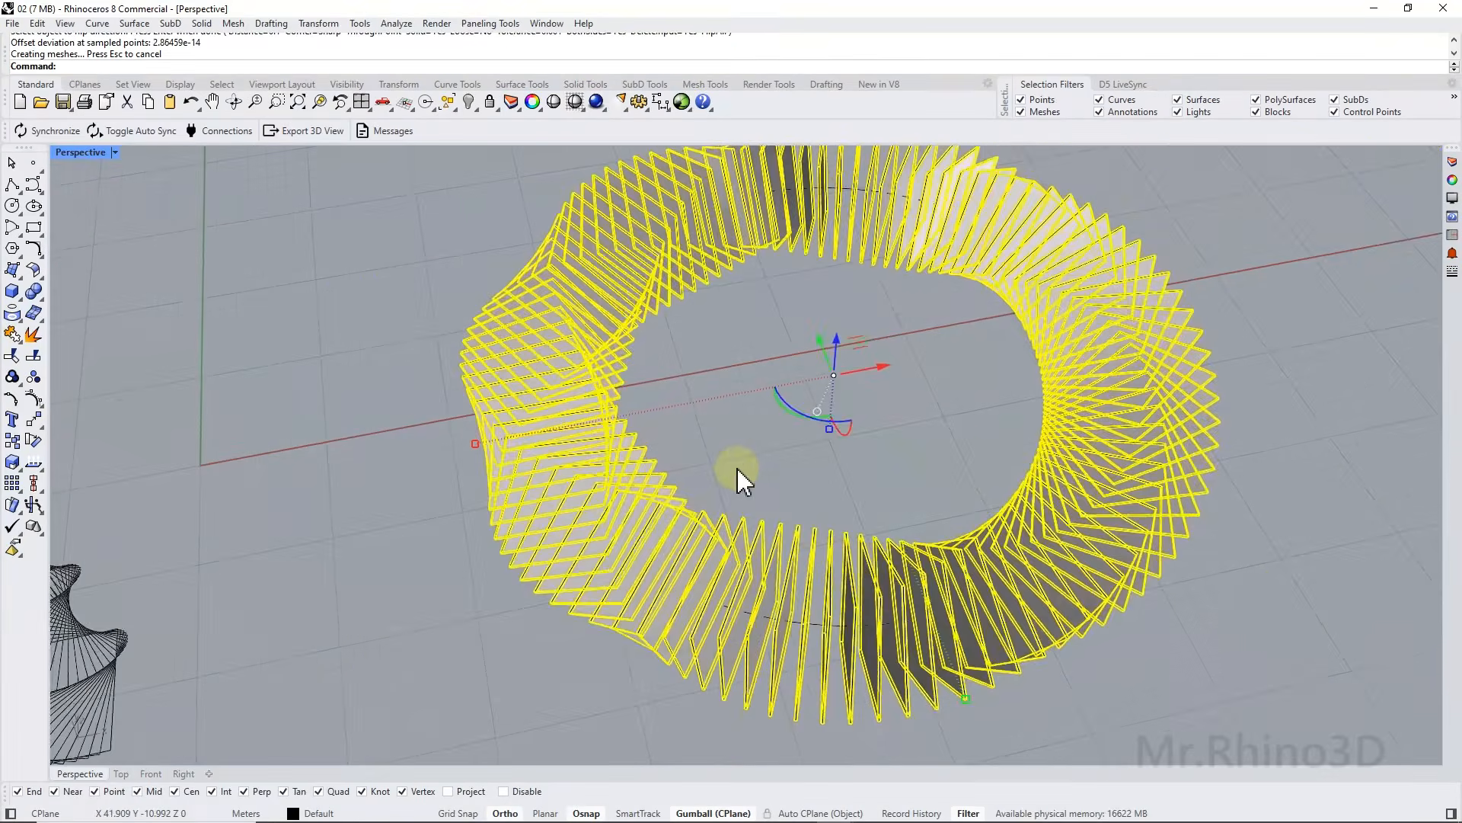
pyautogui.hotkey('ctrl', 'z')
# Offset the ring's planar surfaces 0.2 on both sides as solids, deleting the input surfaces.
pyautogui.rightClick(739, 472)
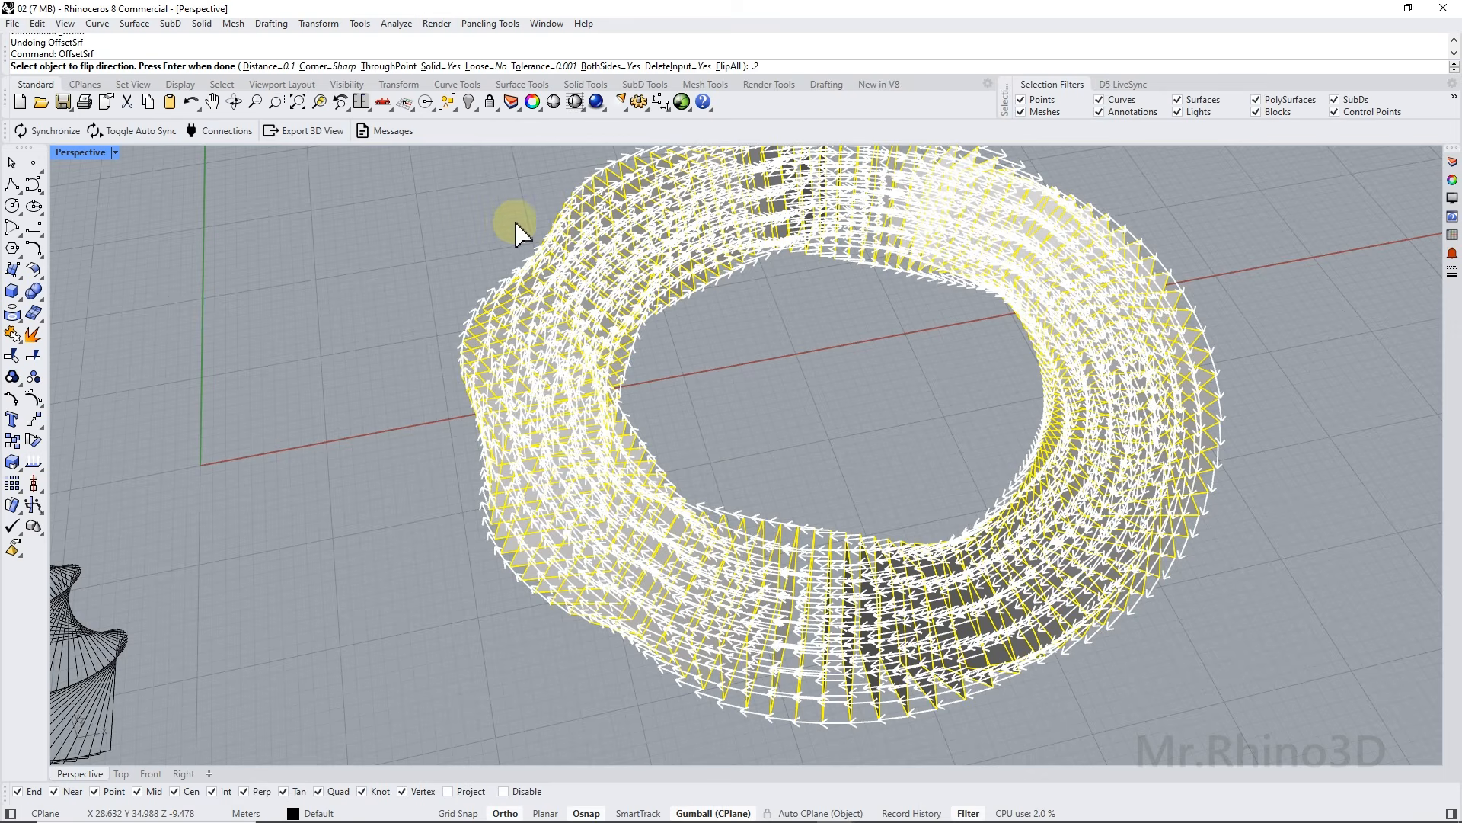
pyautogui.rightClick(798, 412)
pyautogui.click(785, 457)
# Delete the coarser ring of contour curves beside the solid ring.
pyautogui.scroll(-5, 747, 447)
pyautogui.moveTo(747, 447); pyautogui.dragTo(711, 418, button='right')
pyautogui.scroll(-4, 712, 419)
pyautogui.keyDown('shift'); pyautogui.moveTo(957, 433); pyautogui.dragTo(806, 593, button='right'); pyautogui.keyUp('shift')
pyautogui.moveTo(734, 678); pyautogui.dragTo(739, 674)
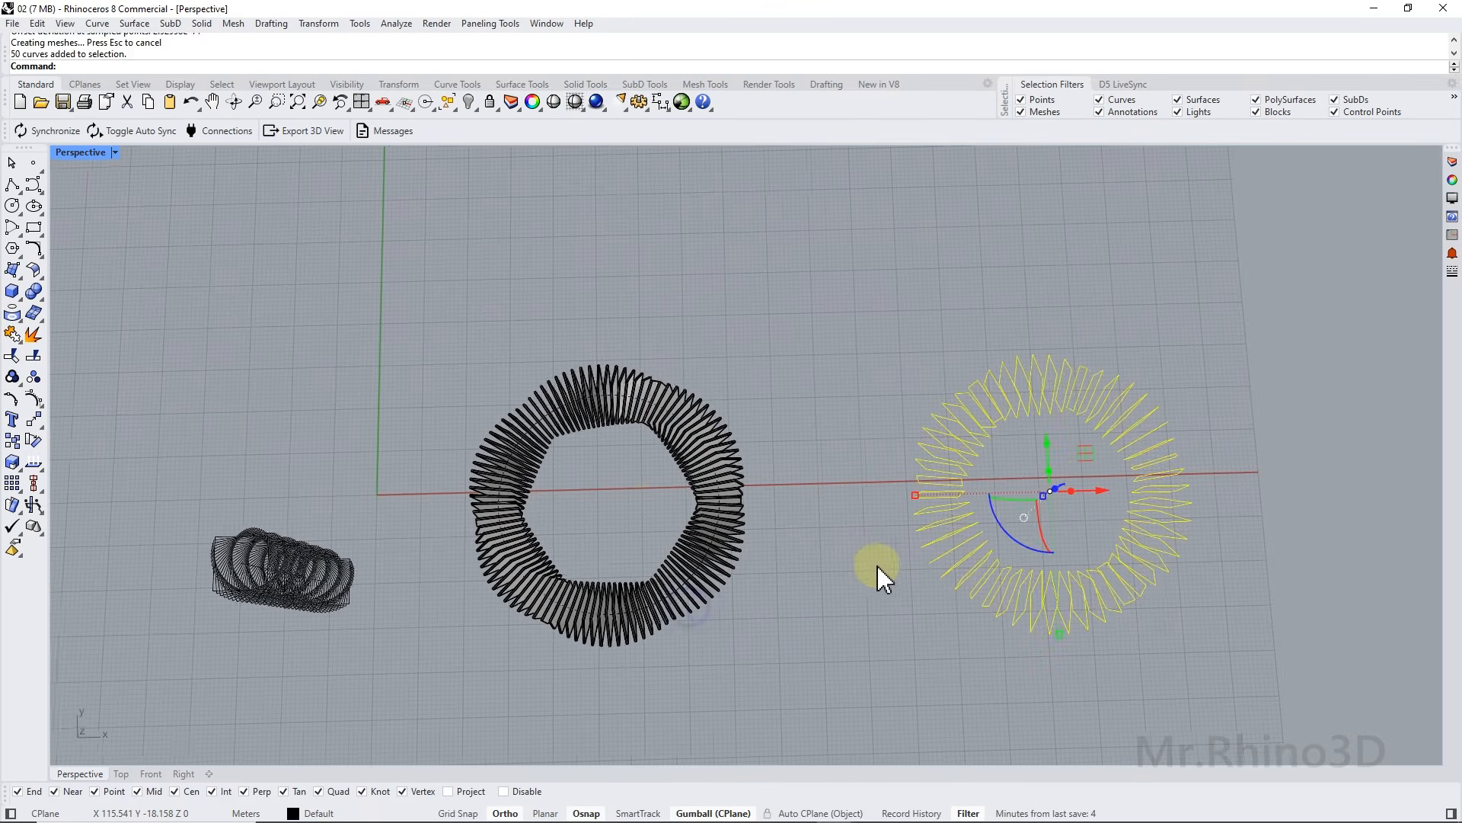
pyautogui.press('Delete')
# Scale a copy of the circle outward until it lies fully outside the twisted ring.
pyautogui.moveTo(808, 548); pyautogui.dragTo(424, 343, button='right')
pyautogui.scroll(5, 644, 418)
pyautogui.click(640, 434)
pyautogui.click(685, 465)
pyautogui.moveTo(431, 352); pyautogui.dragTo(342, 346)
pyautogui.hotkey('ctrl', 'z')
pyautogui.moveTo(438, 348); pyautogui.dragTo(335, 333)
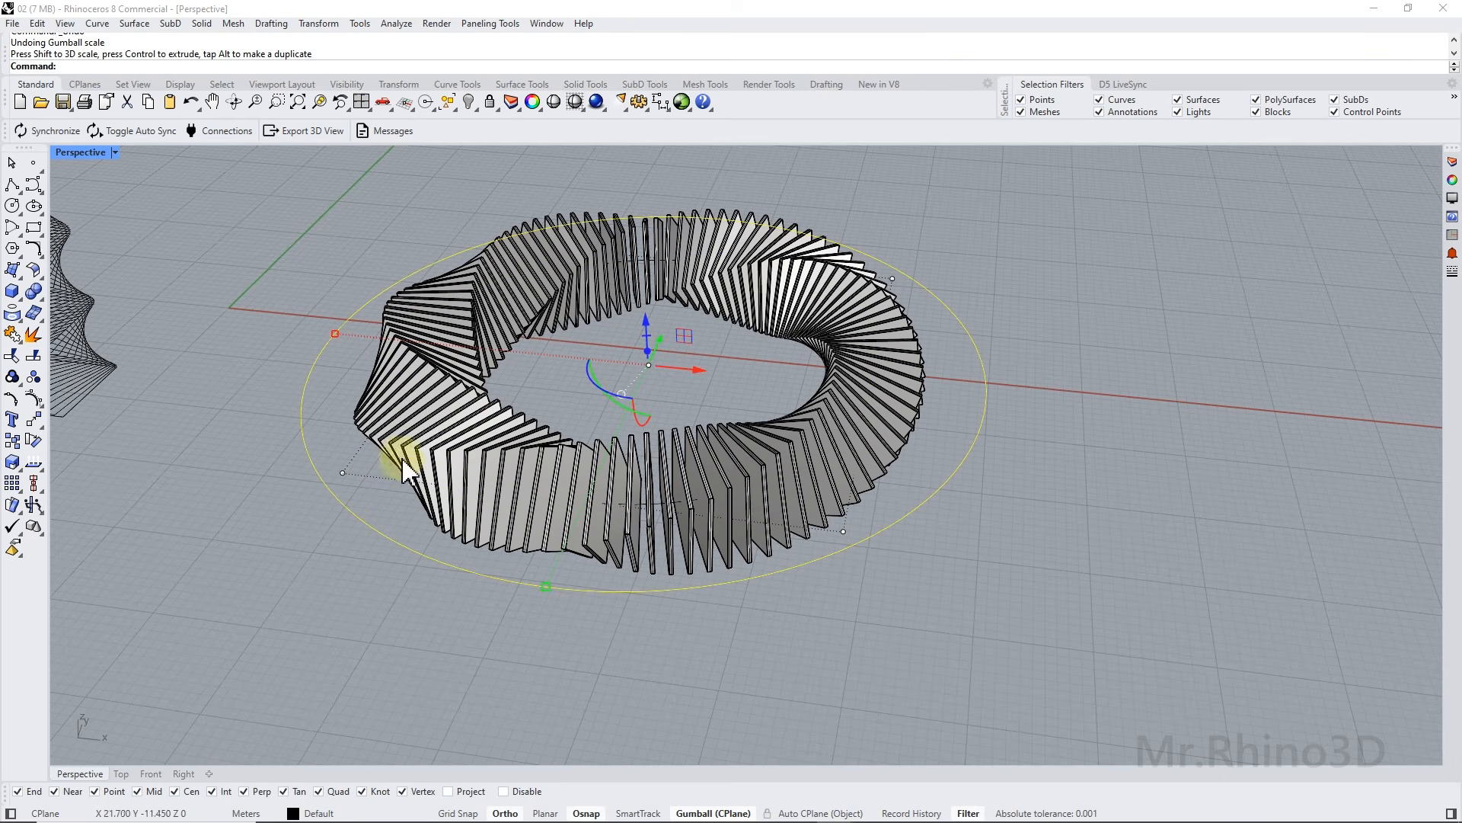
# Create a planar surface inside the enlarged circle and select it.
pyautogui.click(22, 274)
pyautogui.click(35, 298)
pyautogui.moveTo(609, 415); pyautogui.dragTo(668, 400, button='right')
pyautogui.click(795, 448)
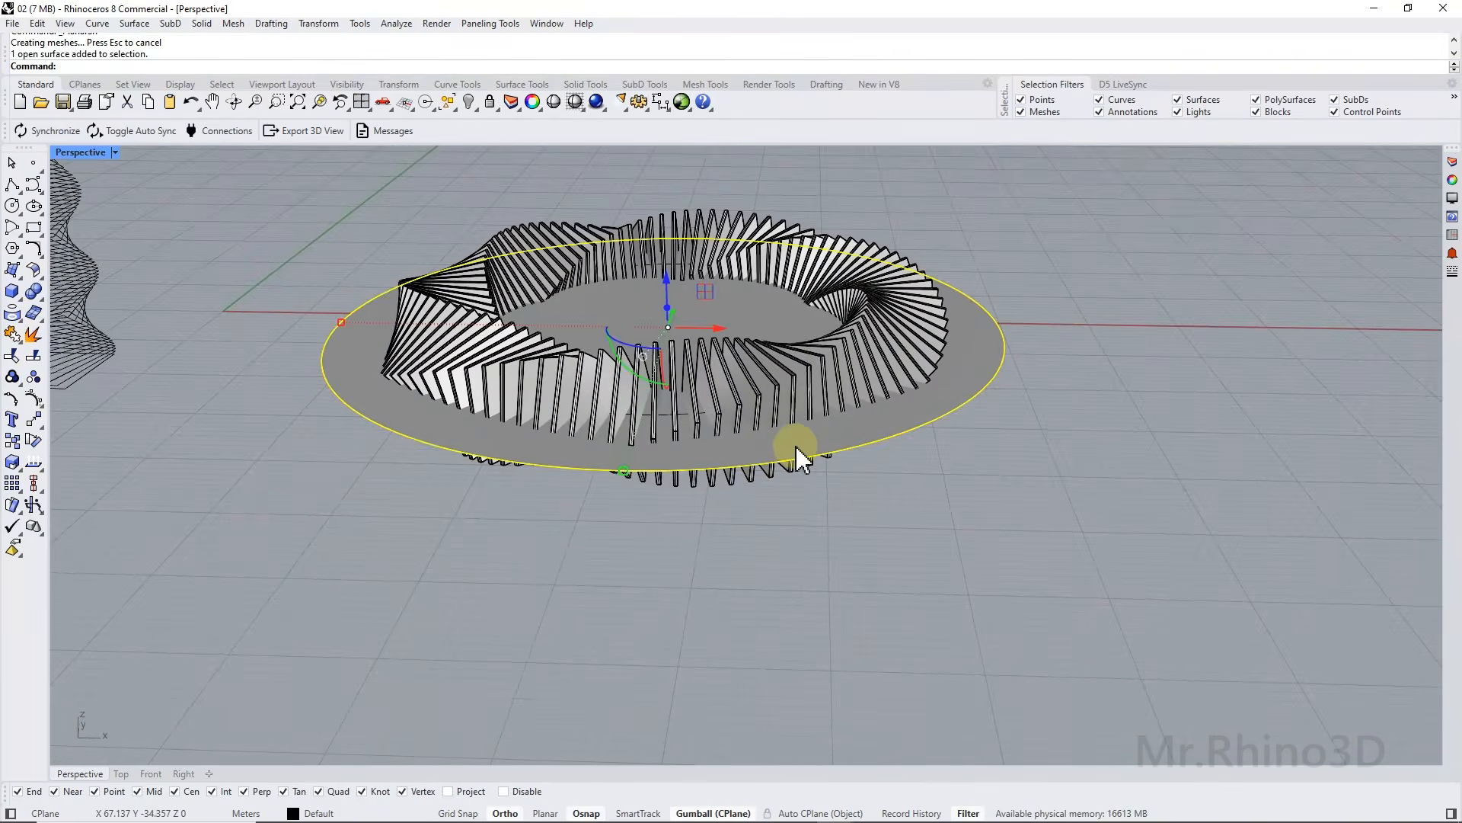
# Extrude the circular planar surface downward into a solid disk that encloses the lower half of the twisted ring.
pyautogui.moveTo(794, 448); pyautogui.dragTo(789, 420, button='right')
pyautogui.moveTo(645, 243); pyautogui.dragTo(652, 374)
pyautogui.click(594, 304)
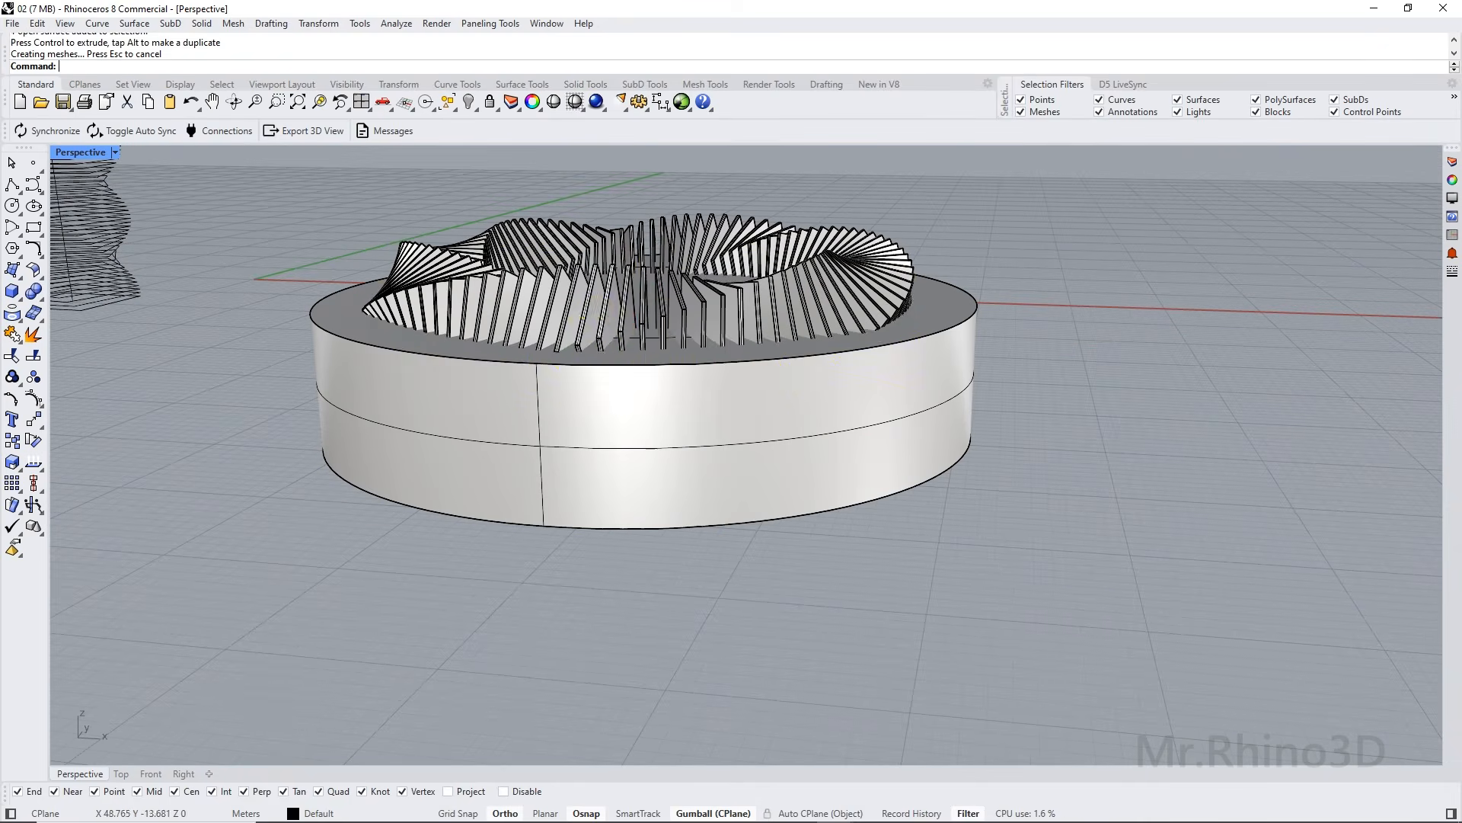
pyautogui.press('Escape')
# Subtract the solid disk from the twisted ring's fins with Boolean Difference to trim them flat underneath.
pyautogui.moveTo(661, 323); pyautogui.dragTo(1082, 175, button='right')
pyautogui.click(529, 377)
pyautogui.moveTo(512, 382); pyautogui.dragTo(666, 408, button='right')
pyautogui.press('Return')
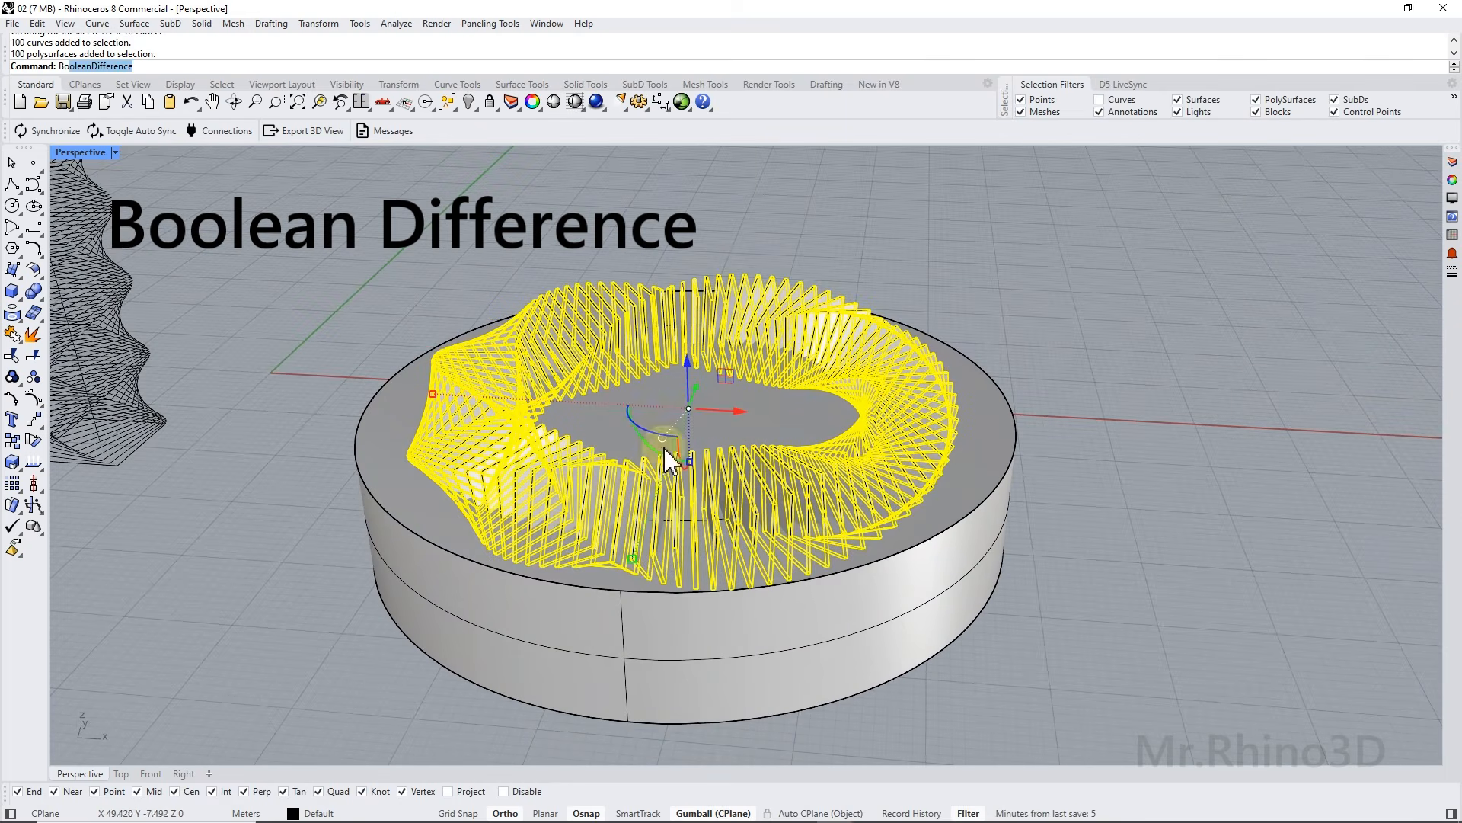
pyautogui.click(762, 627)
pyautogui.rightClick(765, 628)
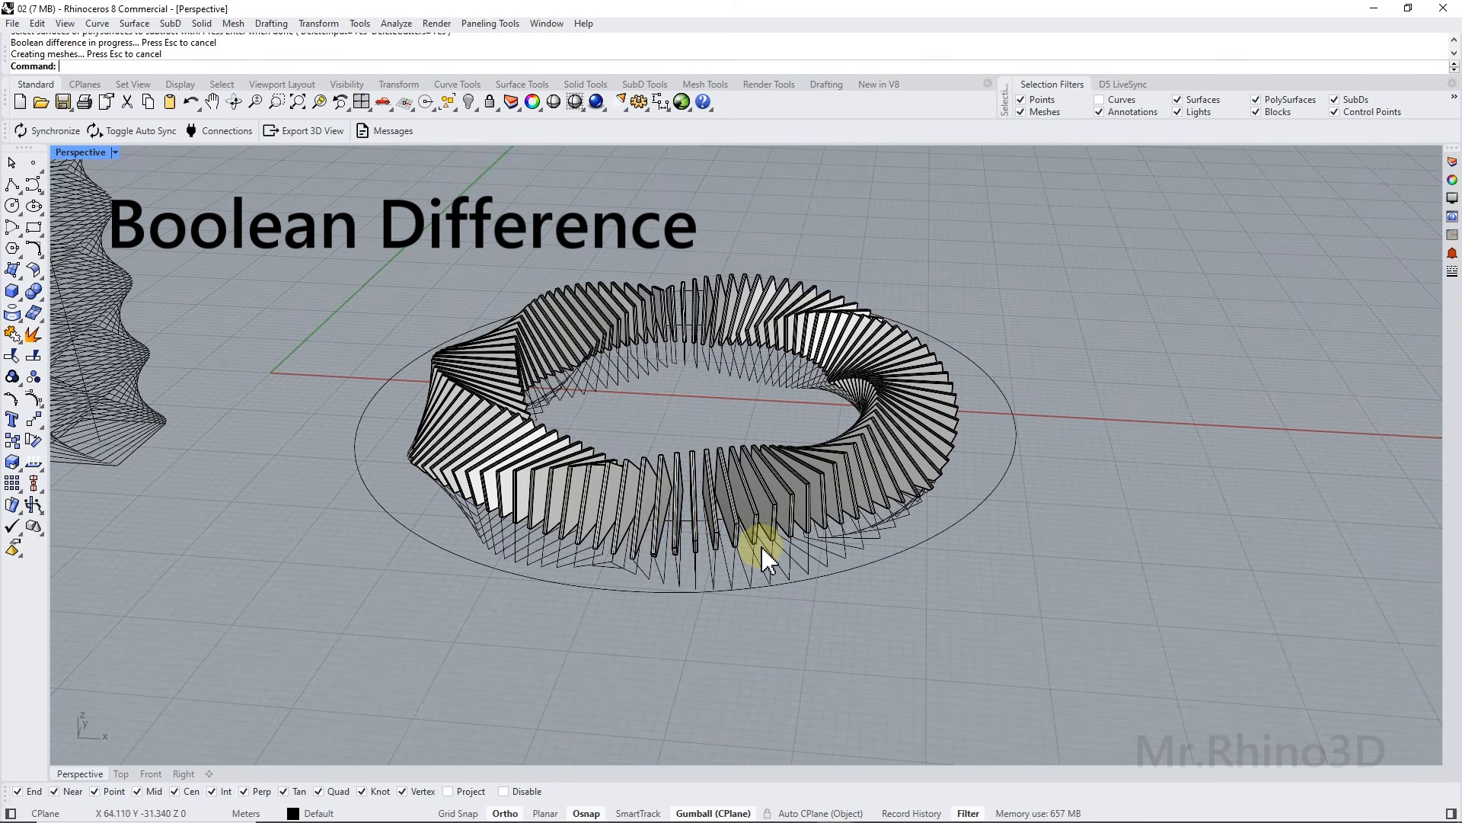
pyautogui.moveTo(762, 547); pyautogui.dragTo(792, 678, button='right')
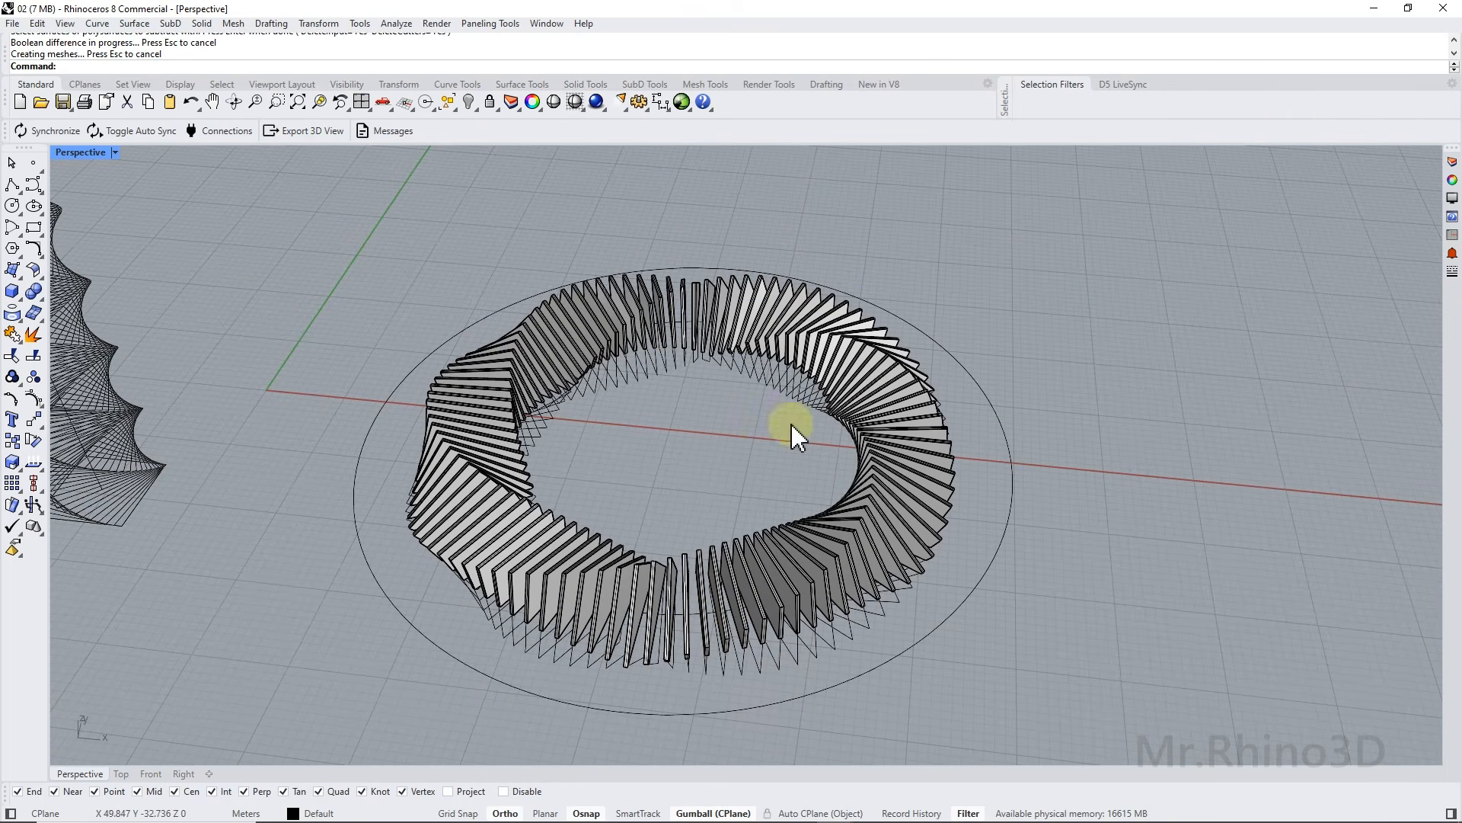
# Offset the inner circle running through the fins outward by a distance of 7.
pyautogui.click(881, 655)
pyautogui.moveTo(578, 500); pyautogui.dragTo(626, 554, button='right')
pyautogui.keyDown('shift'); pyautogui.moveTo(629, 548); pyautogui.dragTo(598, 362, button='right'); pyautogui.keyUp('shift')
pyautogui.scroll(5, 680, 587)
pyautogui.click(696, 603)
pyautogui.click(695, 602)
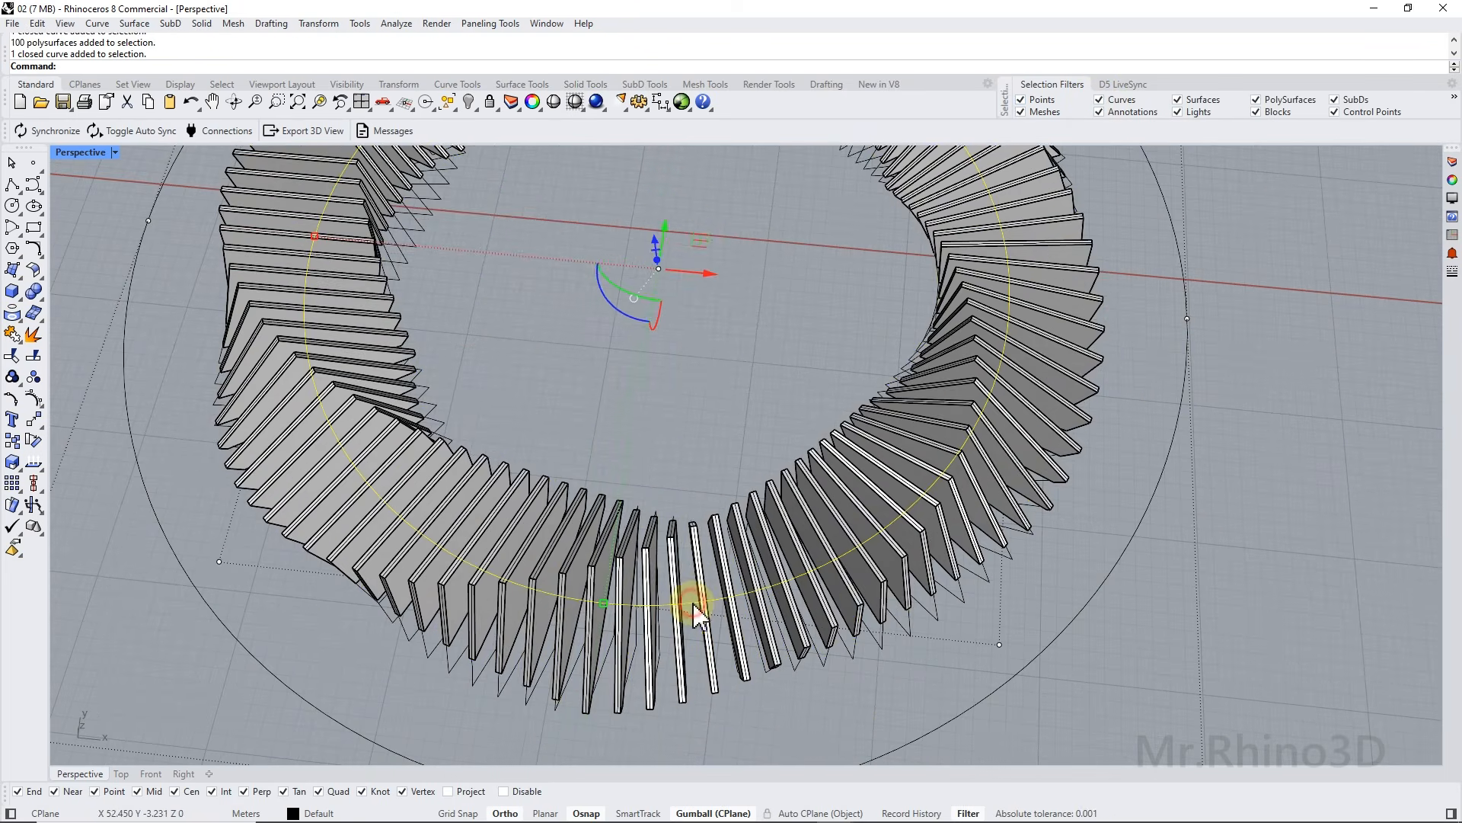
pyautogui.scroll(-5, 724, 597)
pyautogui.write('ffset')
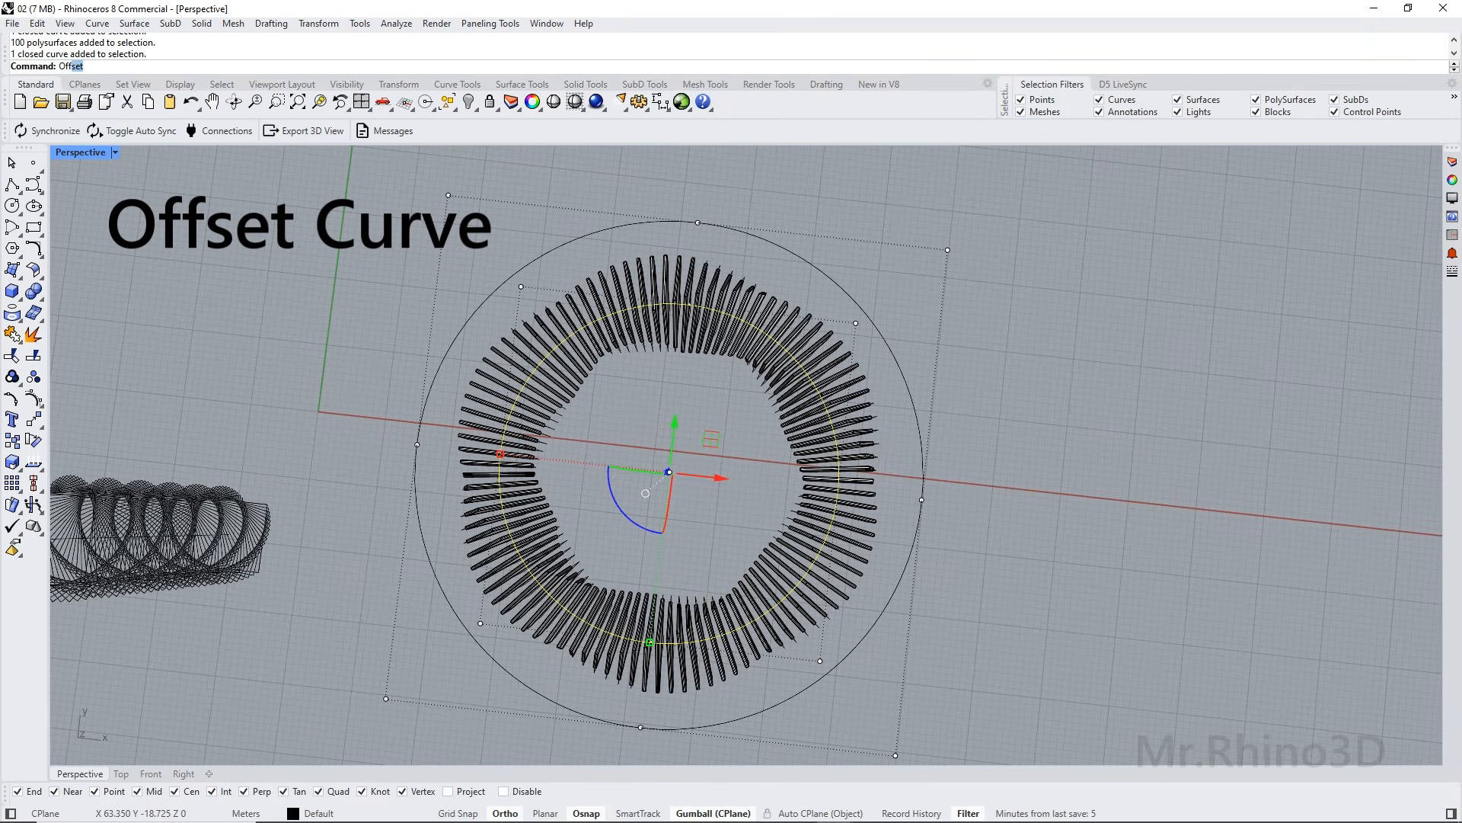
pyautogui.press('Return')
pyautogui.write('5')
pyautogui.press('Return')
pyautogui.moveTo(849, 666); pyautogui.dragTo(870, 460, button='right')
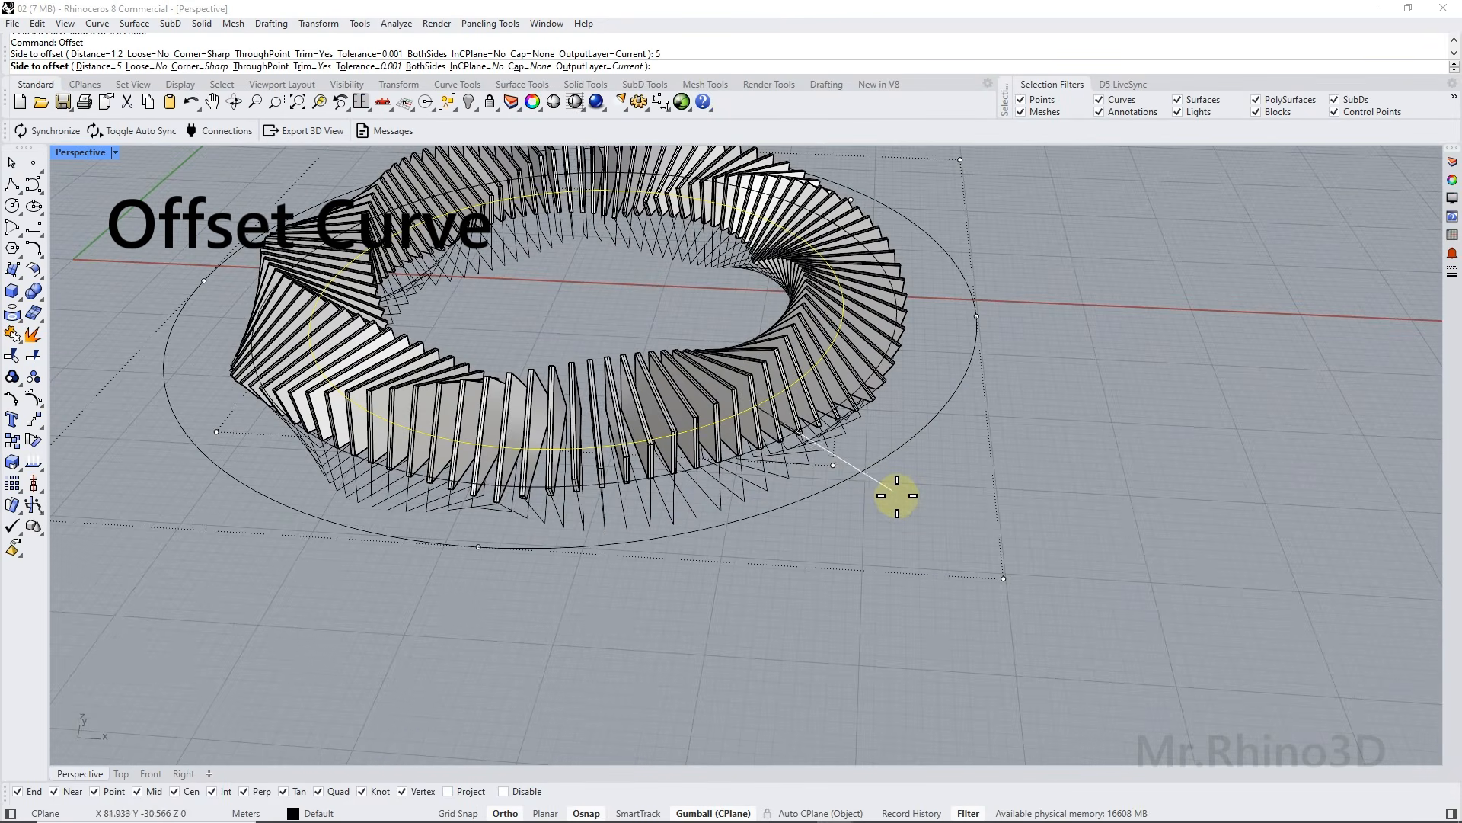
pyautogui.write('6')
pyautogui.press('Return')
pyautogui.write('7')
pyautogui.press('Return')
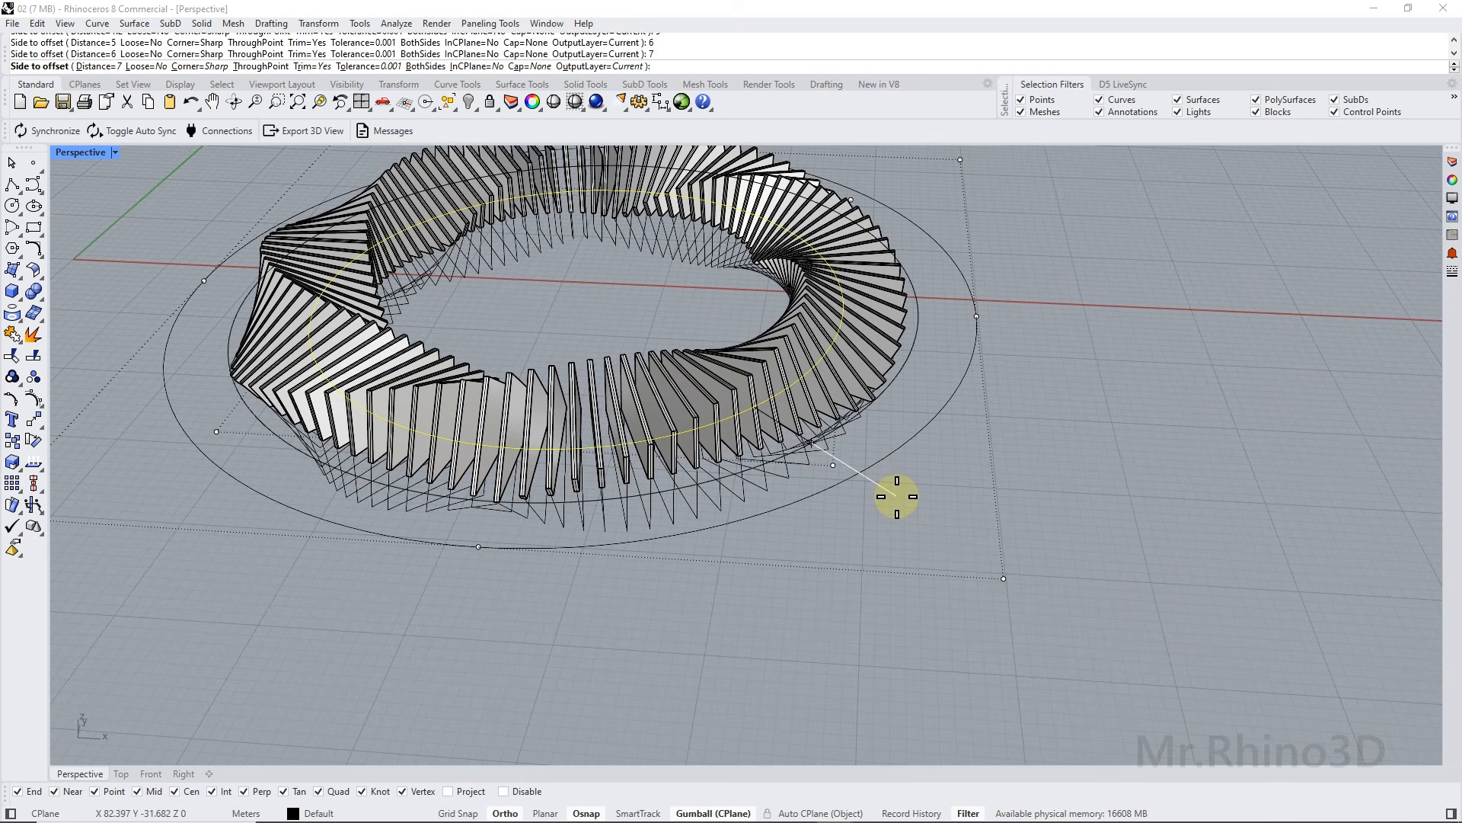
pyautogui.click(897, 497)
# Extrude the offset circle straight by 0.5 as a solid base plate beneath the fins.
pyautogui.click(783, 453)
pyautogui.scroll(3, 769, 465)
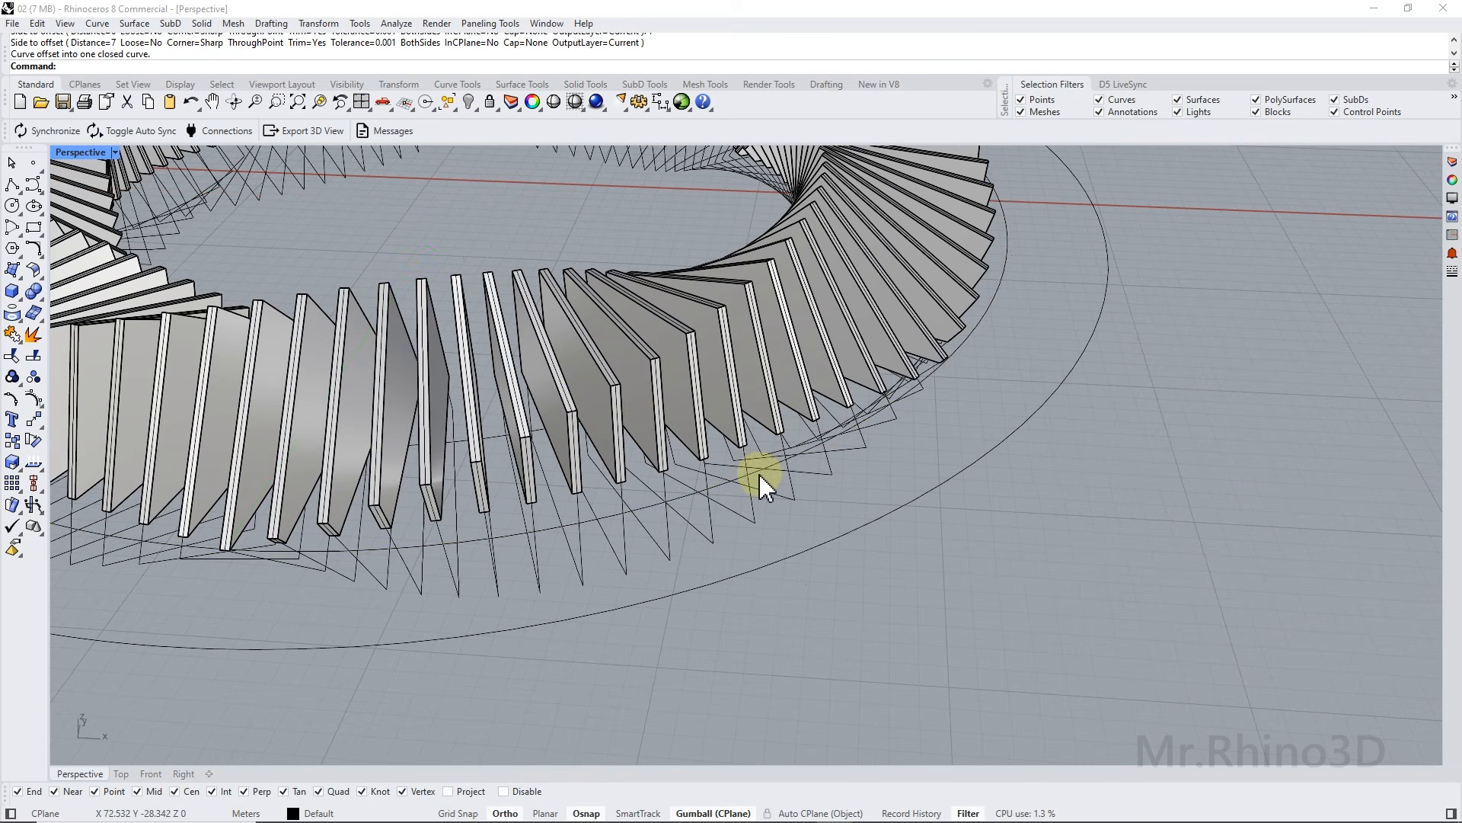
pyautogui.click(202, 23)
pyautogui.moveTo(294, 297)
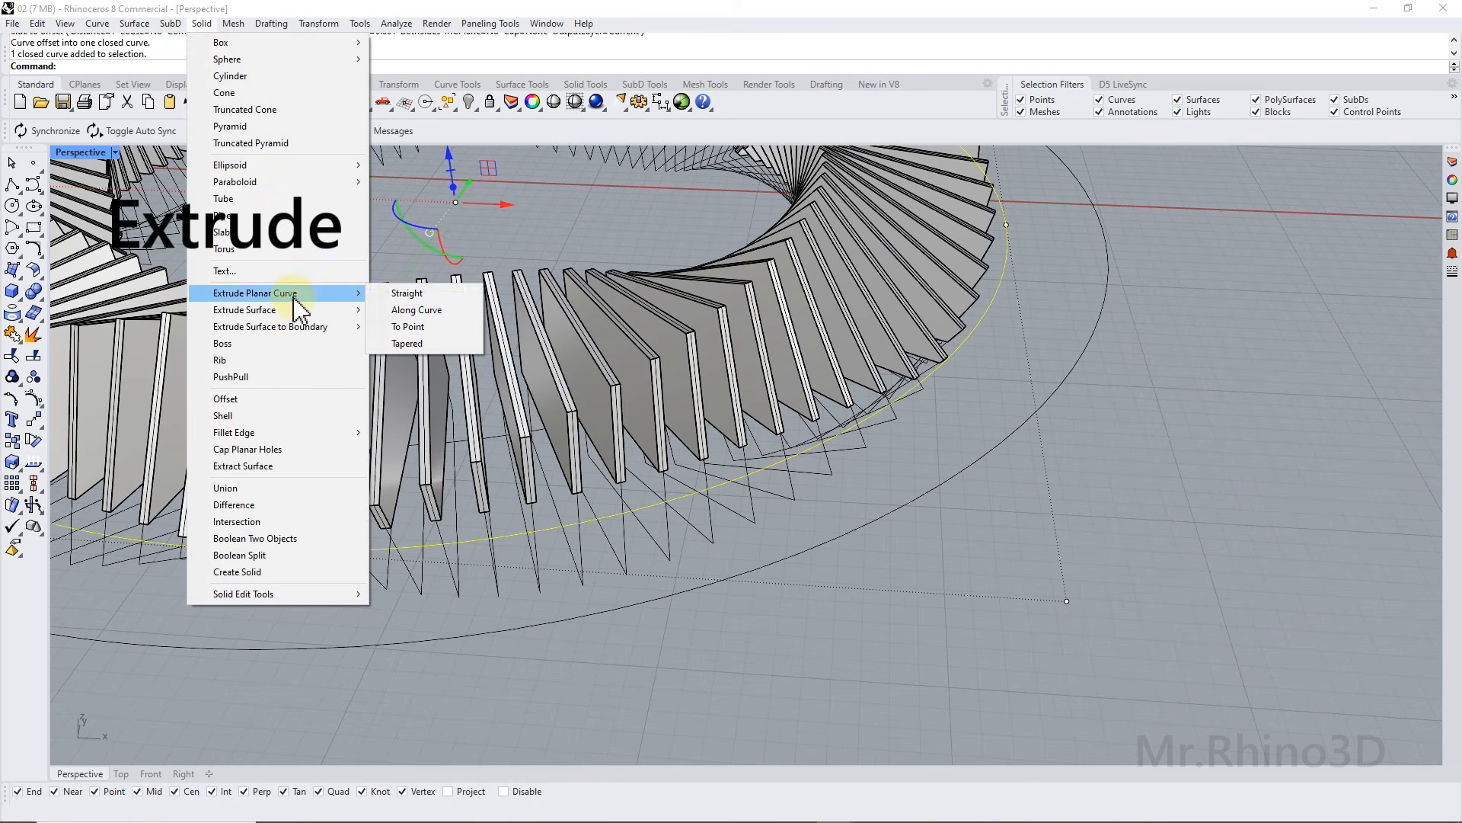
pyautogui.click(400, 295)
pyautogui.write('.5')
pyautogui.press('Return')
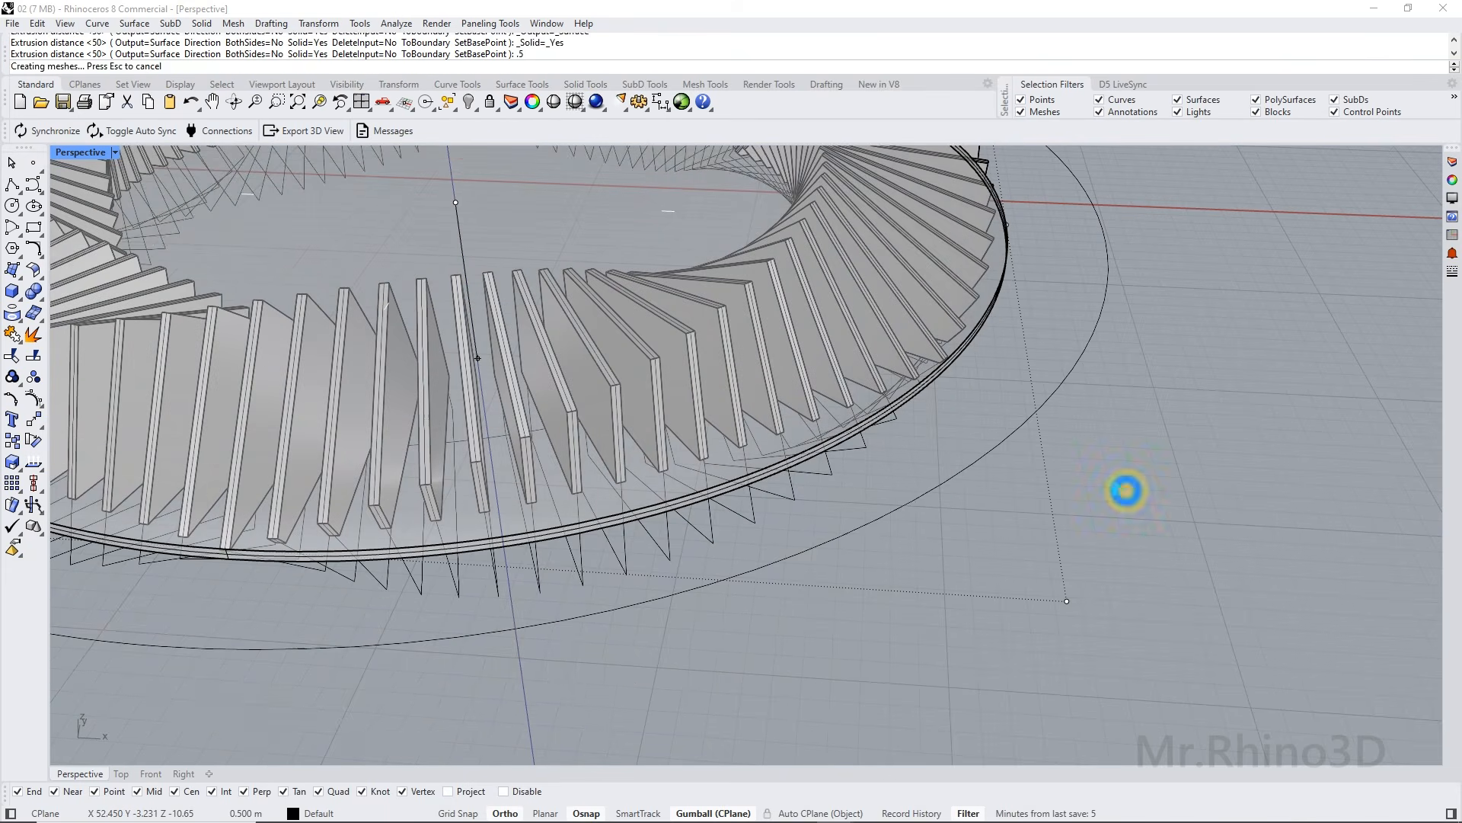
# Show only the clock hands assembly from the hidden objects.
pyautogui.scroll(-8, 805, 441)
pyautogui.moveTo(757, 417)
pyautogui.mouseDown(button='right')
pyautogui.moveTo(757, 571)
pyautogui.moveTo(753, 428)
pyautogui.mouseUp(button='right')
pyautogui.scroll(3, 752, 428)
pyautogui.click(468, 102)
pyautogui.click(518, 129)
pyautogui.press('Return')
pyautogui.click(740, 281)
pyautogui.press('Escape')
pyautogui.press('Return')
pyautogui.click(743, 285)
pyautogui.press('Return')
pyautogui.scroll(3, 735, 265)
pyautogui.moveTo(733, 262); pyautogui.dragTo(609, 209, button='right')
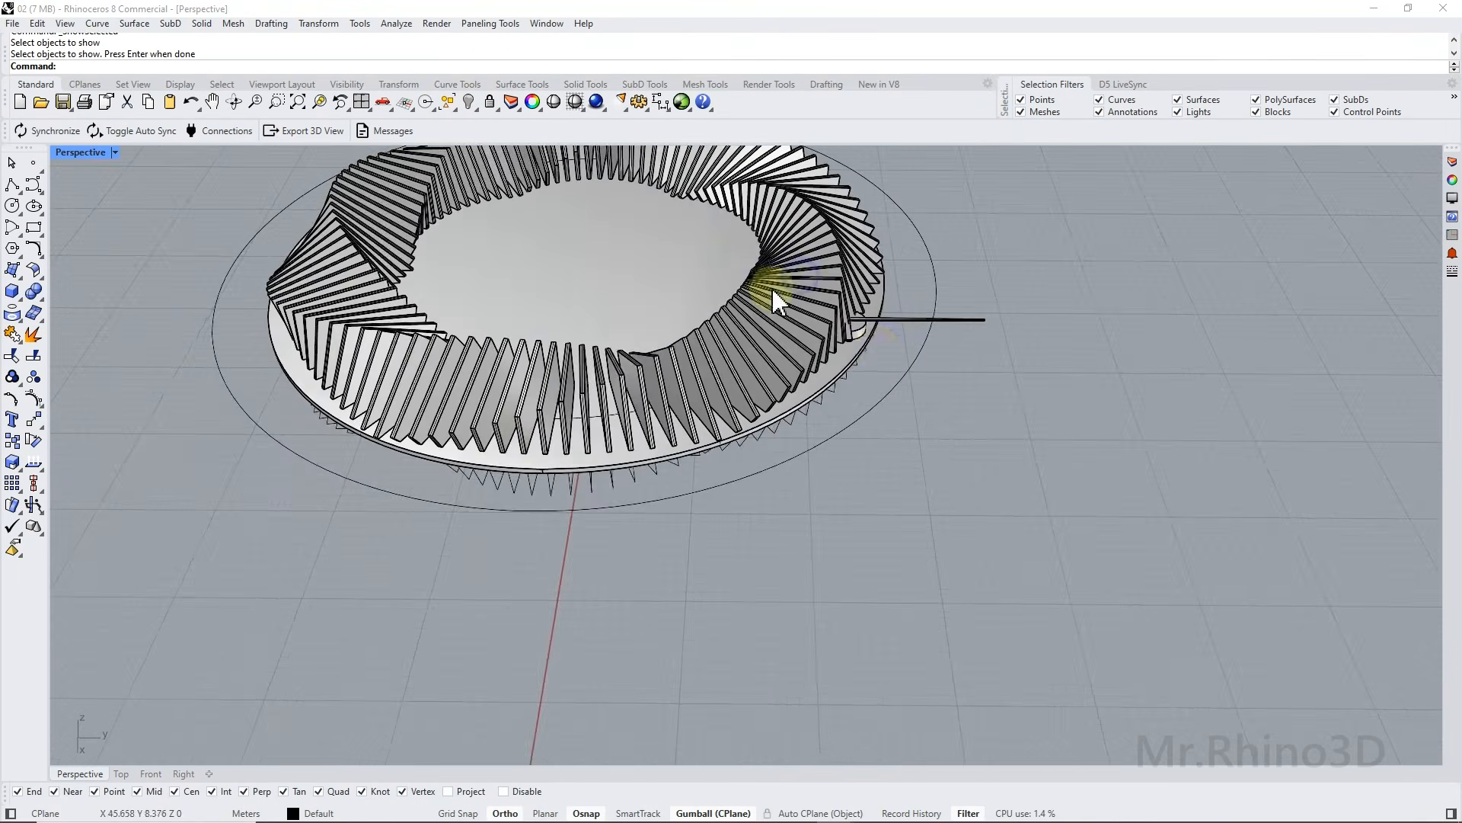
# Move the clock hands assembly from the centre of its round hub to the centre of the ring's circle.
pyautogui.scroll(6, 857, 314)
pyautogui.click(854, 313)
pyautogui.scroll(6, 853, 343)
pyautogui.write('m')
pyautogui.press('Return')
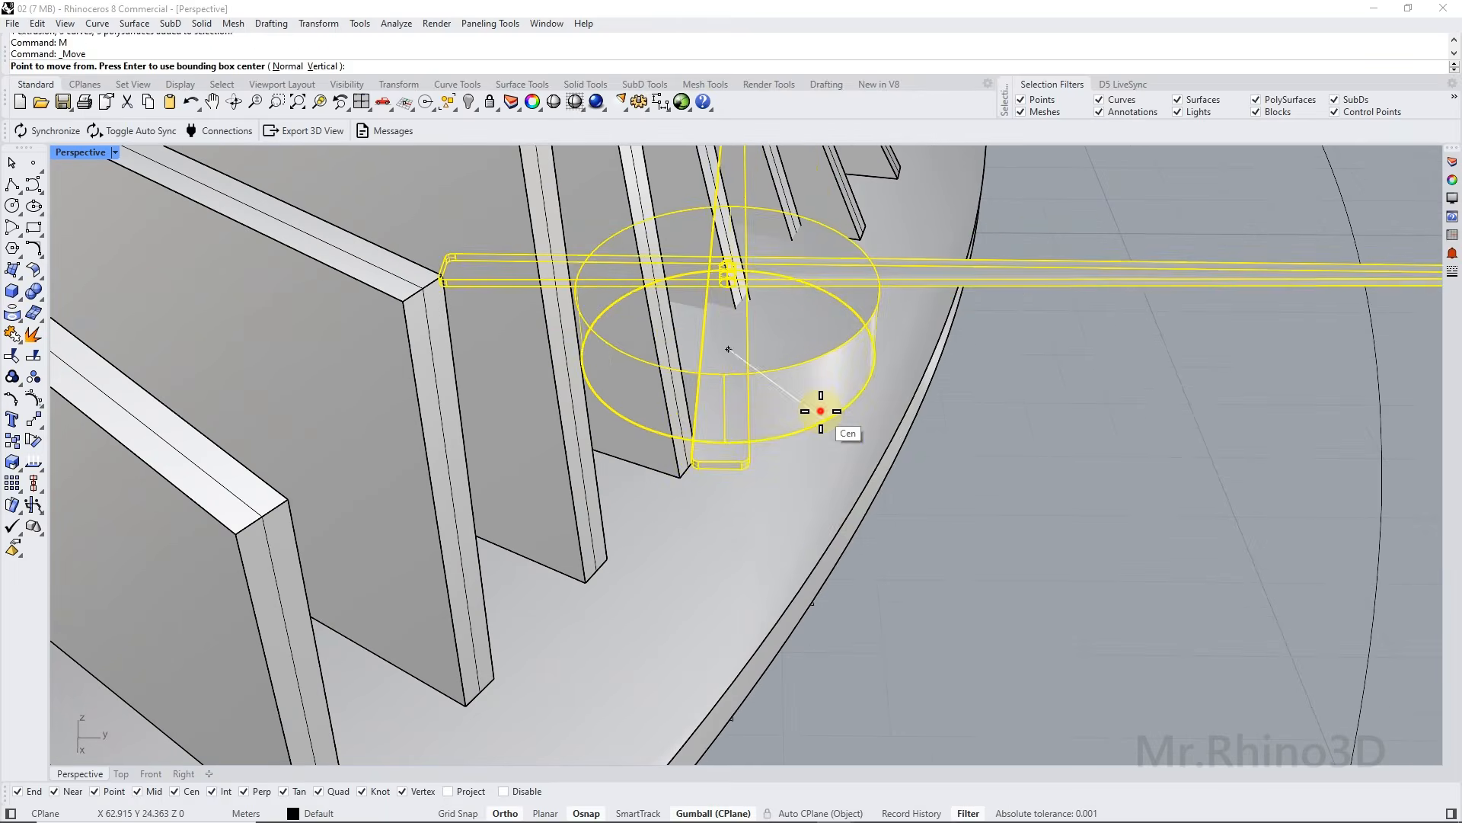
pyautogui.click(820, 411)
pyautogui.scroll(-12, 822, 410)
pyautogui.moveTo(819, 411); pyautogui.dragTo(613, 442, button='right')
pyautogui.scroll(4, 605, 525)
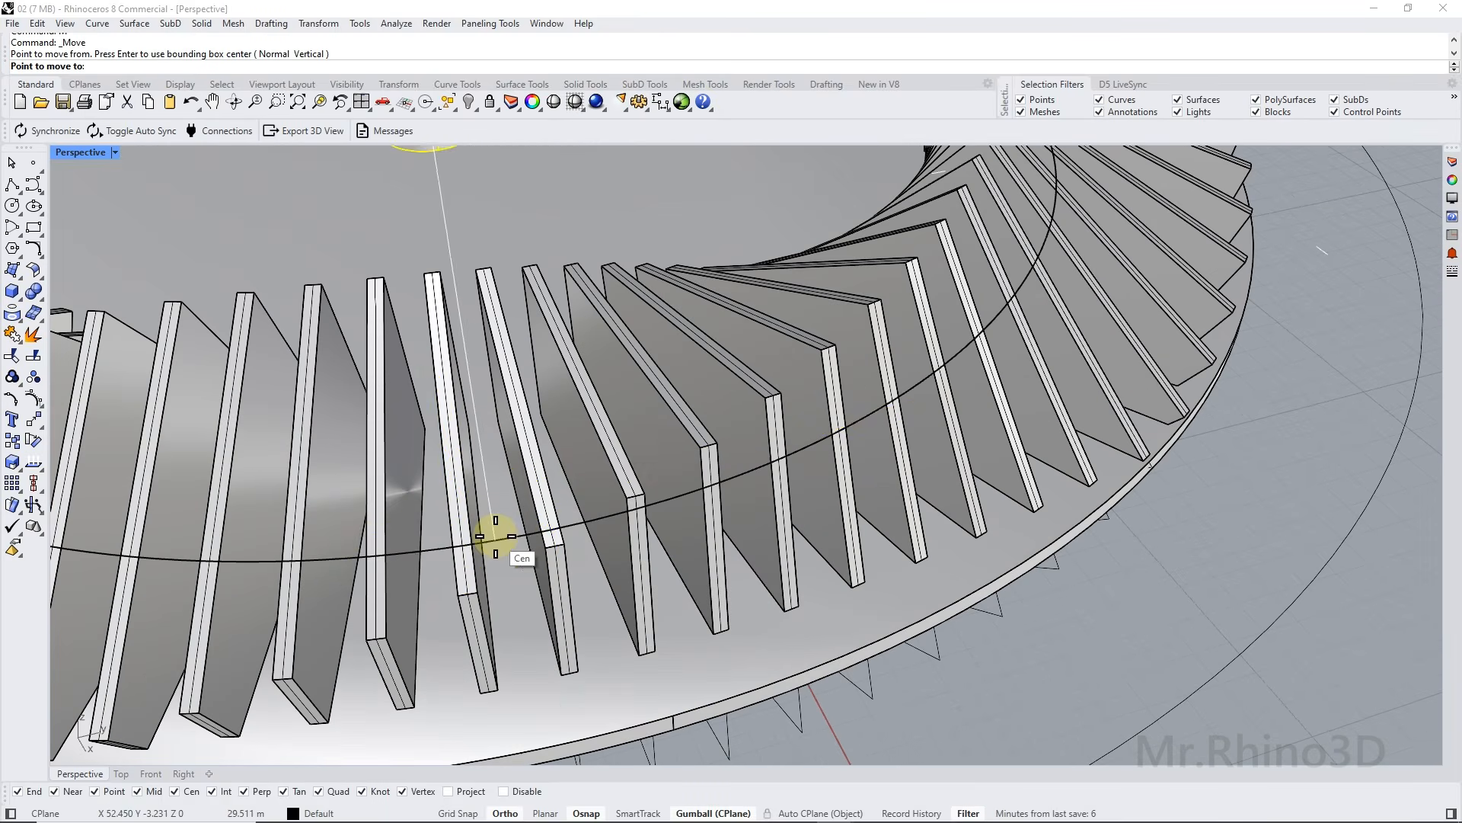
pyautogui.scroll(-10, 508, 522)
pyautogui.moveTo(580, 497); pyautogui.dragTo(717, 370, button='right')
pyautogui.press('Escape')
# Limit the selection filter to curves, then select and hide all curves in the scene.
pyautogui.rightClick(1116, 101)
pyautogui.scroll(-6, 684, 254)
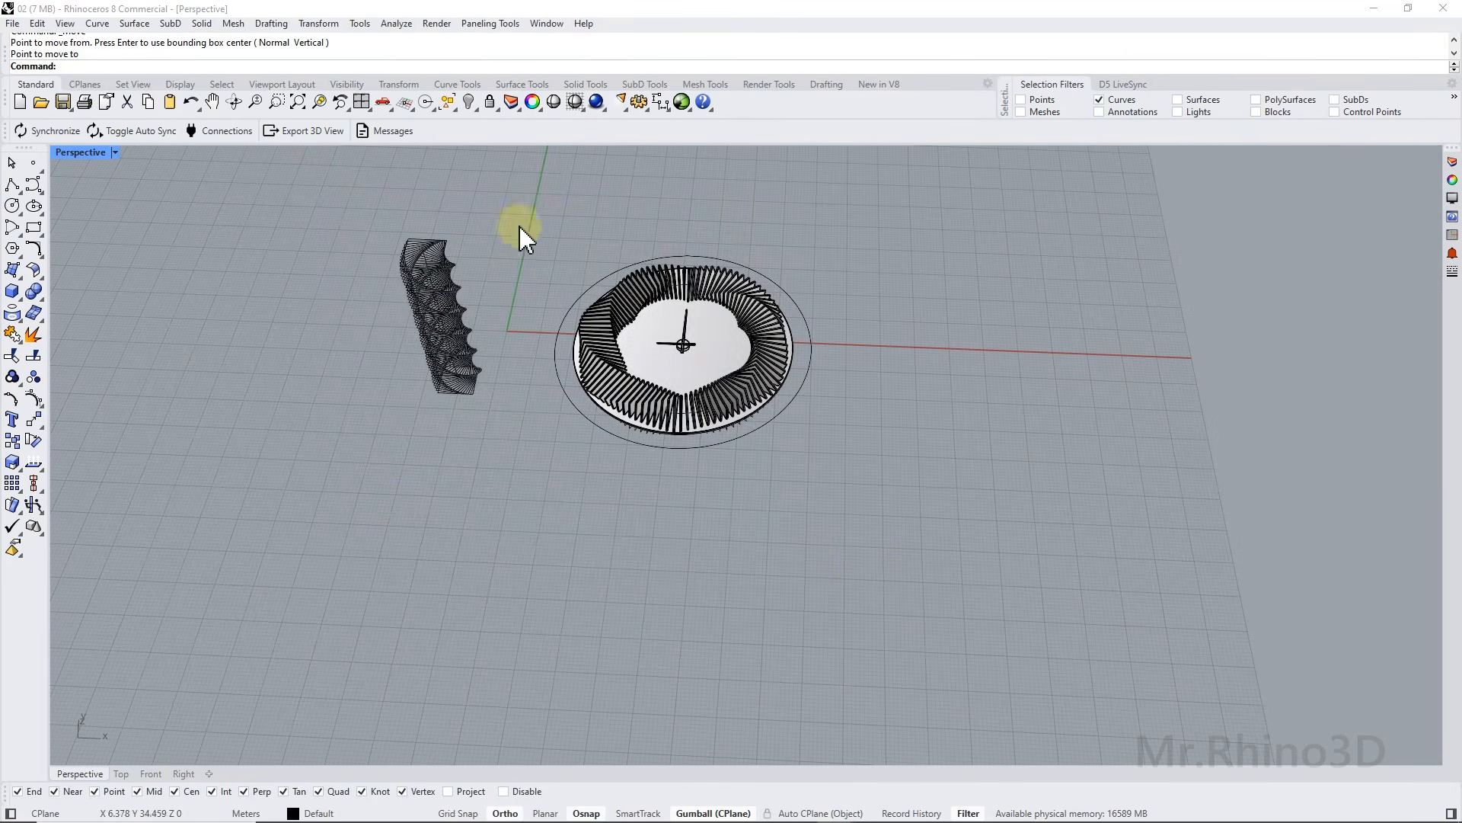
pyautogui.moveTo(752, 501); pyautogui.dragTo(864, 558)
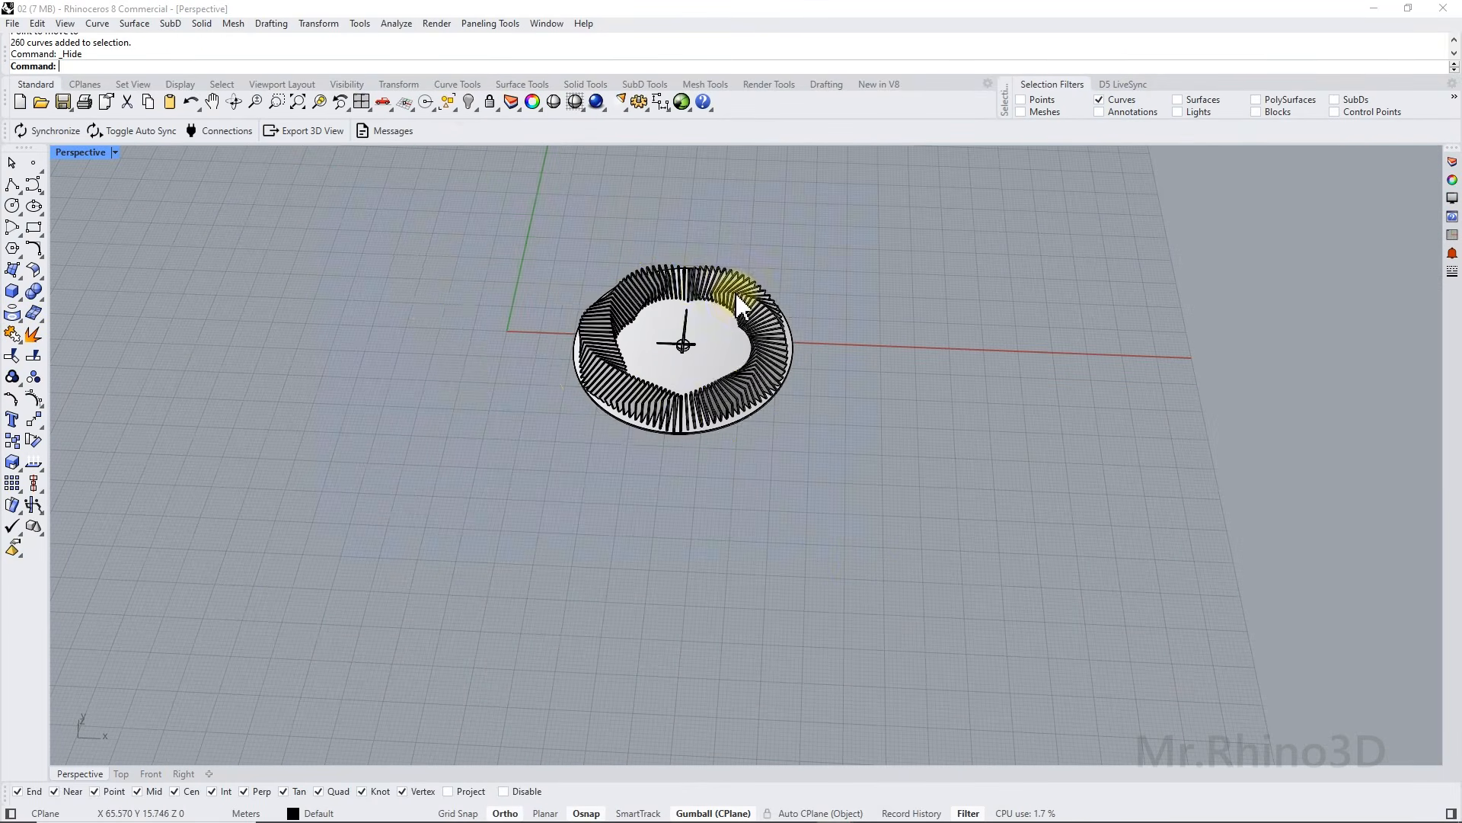
# Zoom to the finished clock and set the perspective viewport to the Arctic display mode.
pyautogui.scroll(3, 735, 315)
pyautogui.moveTo(455, 232); pyautogui.dragTo(955, 580)
pyautogui.write('zs')
pyautogui.press('Return')
pyautogui.moveTo(809, 459); pyautogui.dragTo(816, 452, button='right')
pyautogui.press('Escape')
pyautogui.moveTo(969, 543); pyautogui.dragTo(705, 464, button='right')
pyautogui.click(113, 151)
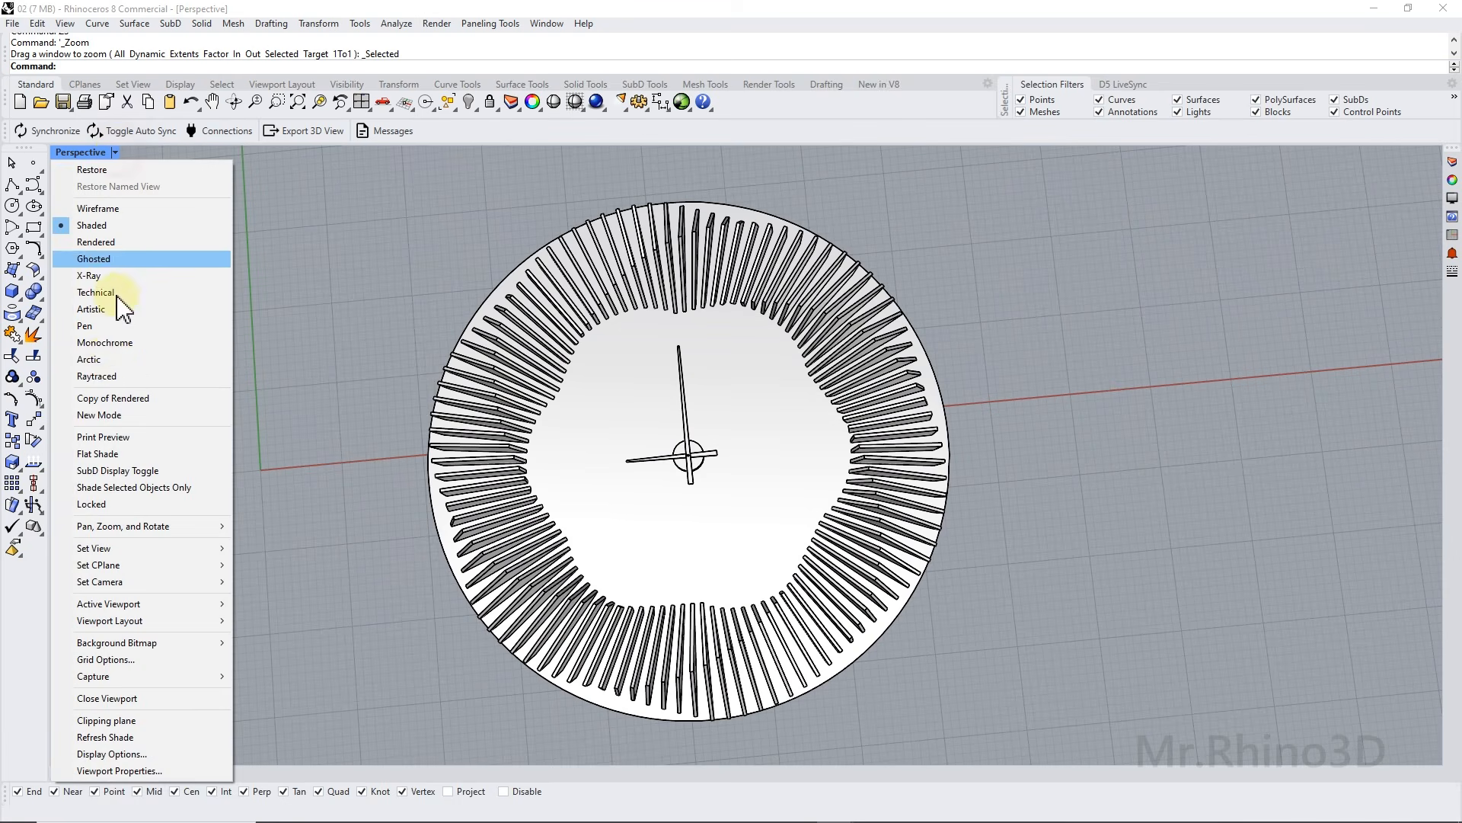
pyautogui.click(107, 360)
pyautogui.moveTo(660, 490); pyautogui.dragTo(615, 457, button='right')
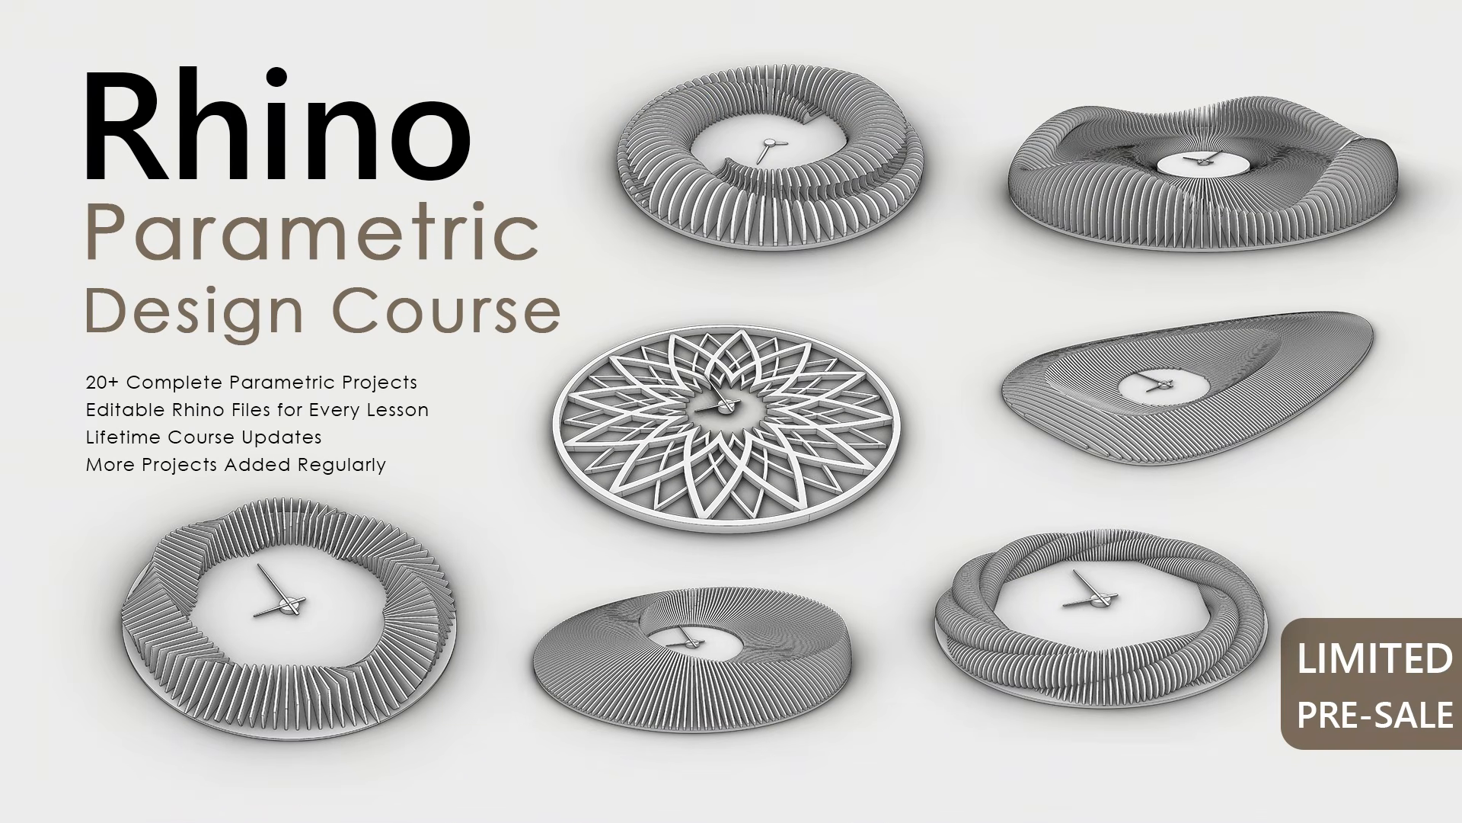